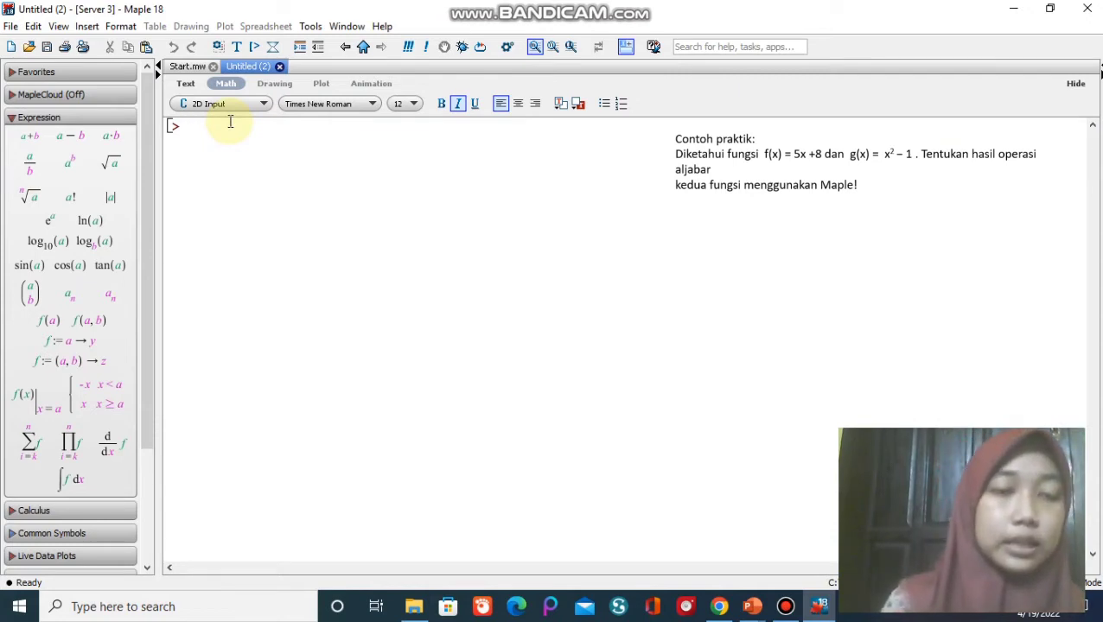
# Define the function f := (x) -> 5*x + 8 in the worksheet and evaluate it.
pyautogui.write('f')
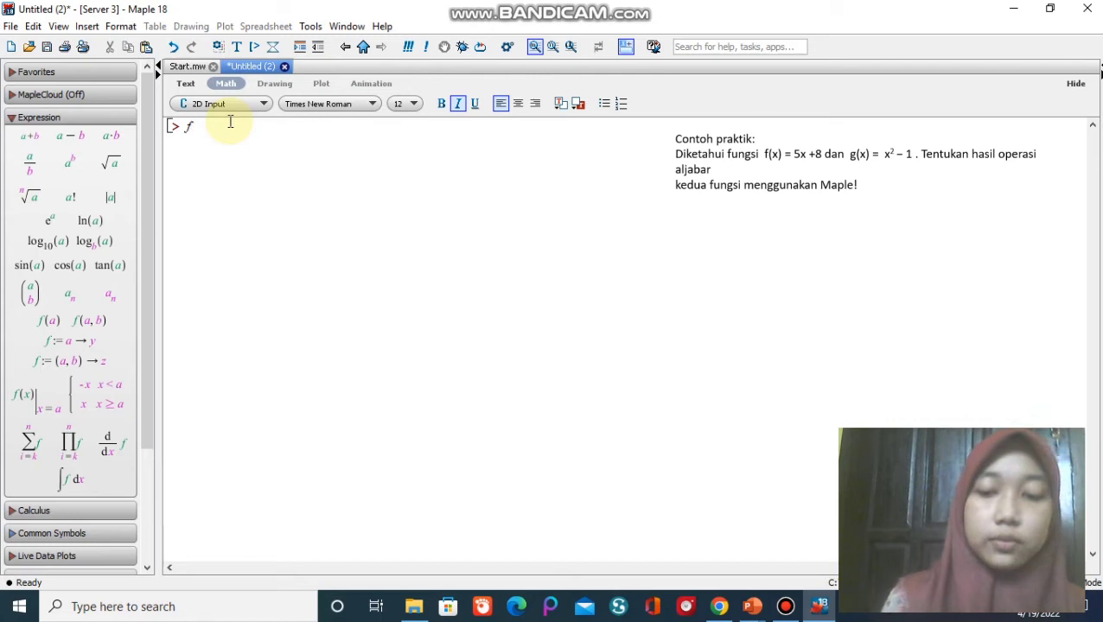
pyautogui.write(':')
pyautogui.write('=(')
pyautogui.write('x)')
pyautogui.write('->')
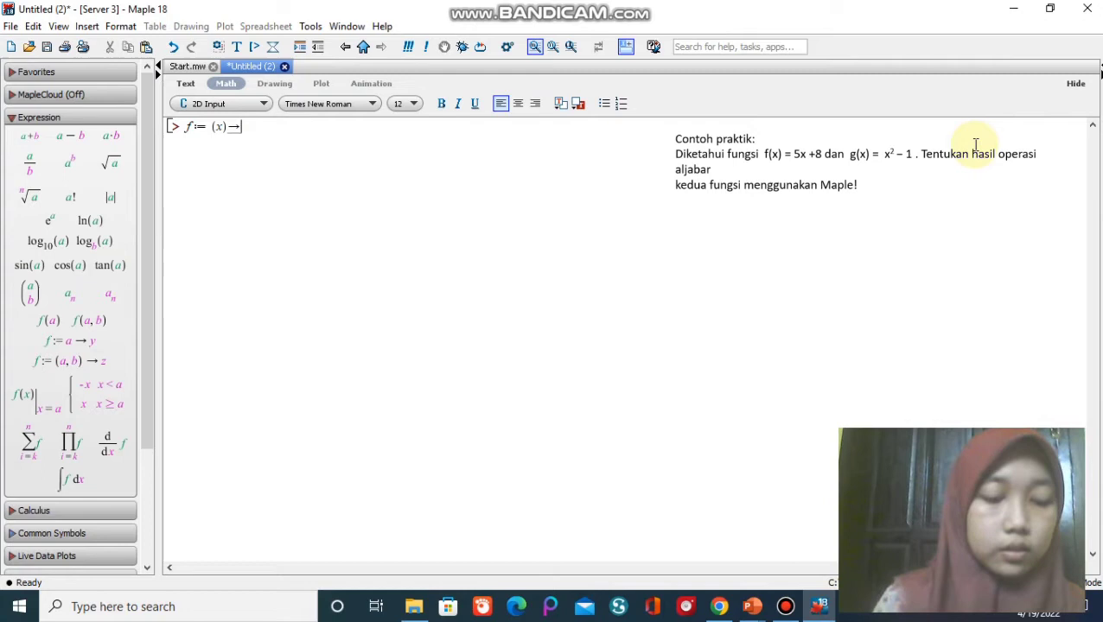
pyautogui.write('5')
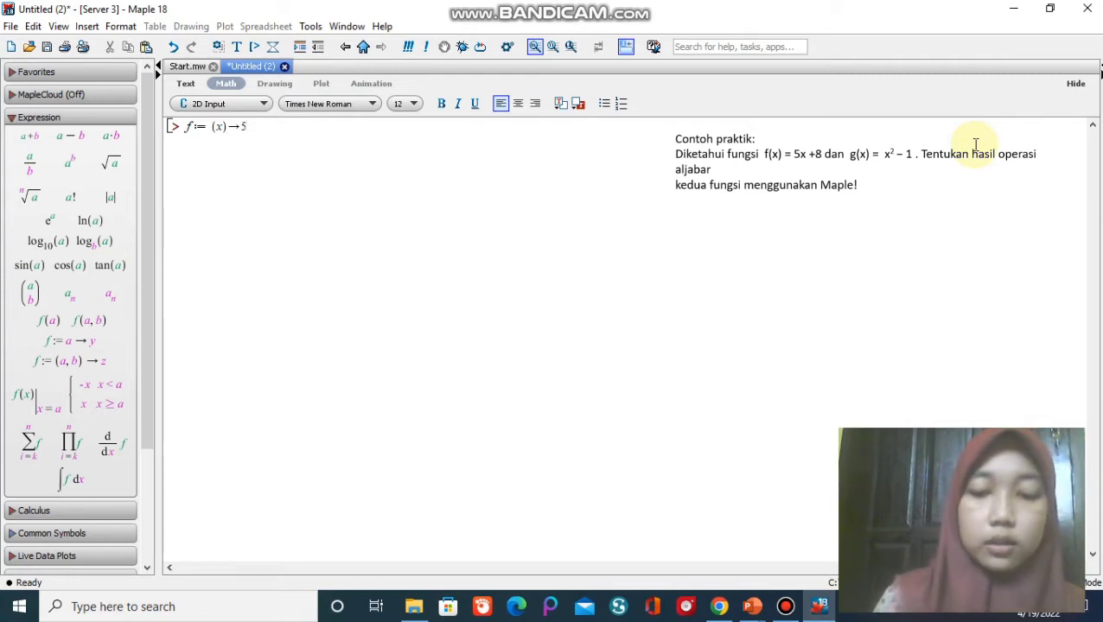
pyautogui.write('*x')
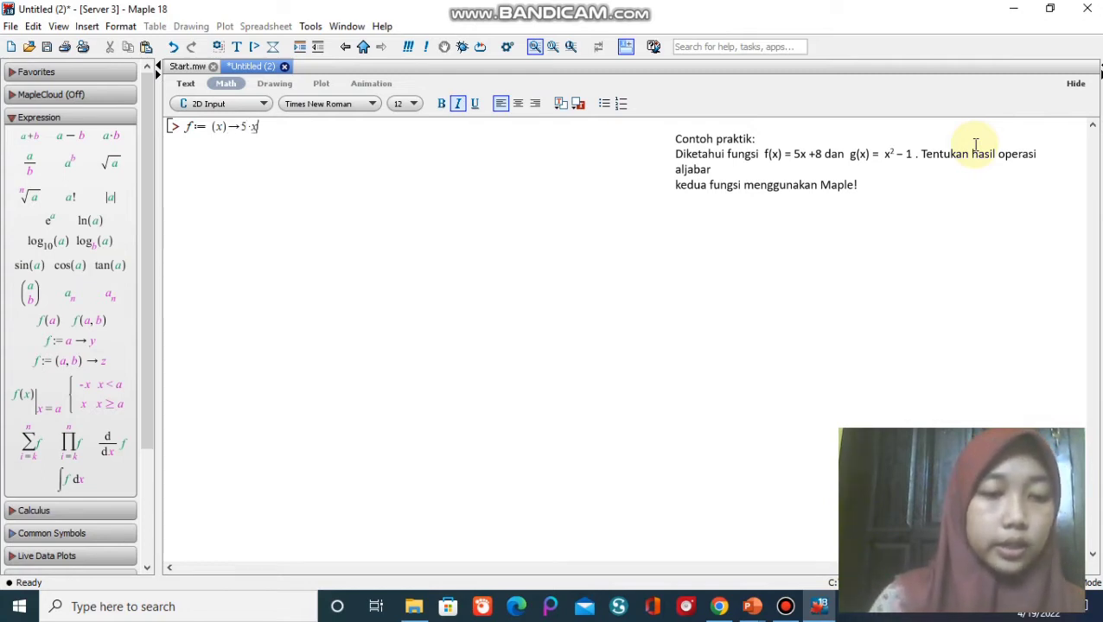
pyautogui.write('+8')
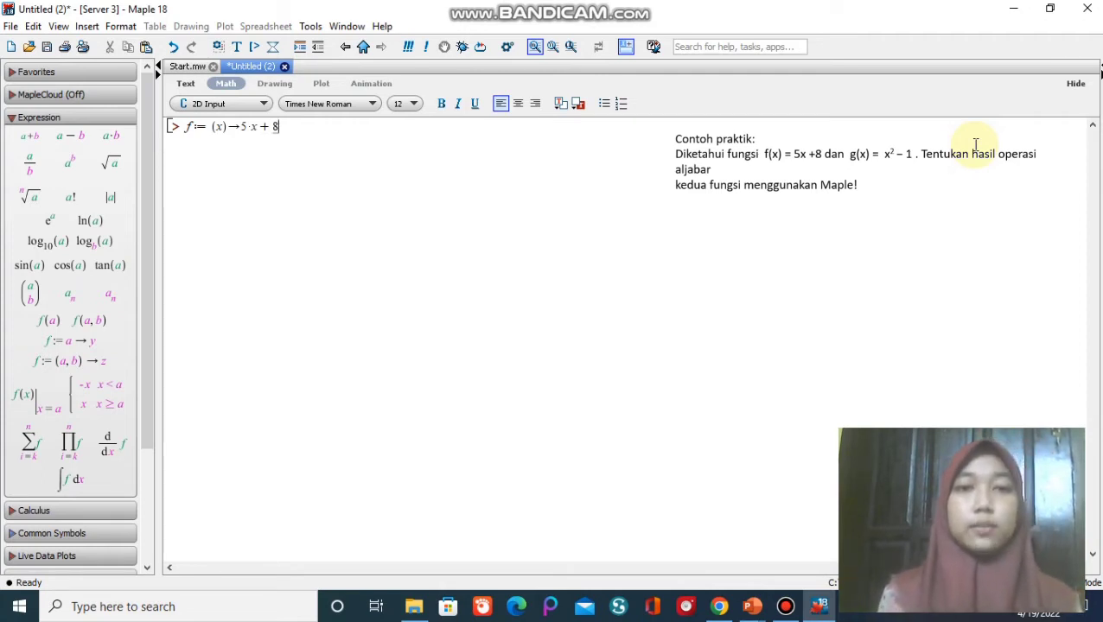
pyautogui.press('Return')
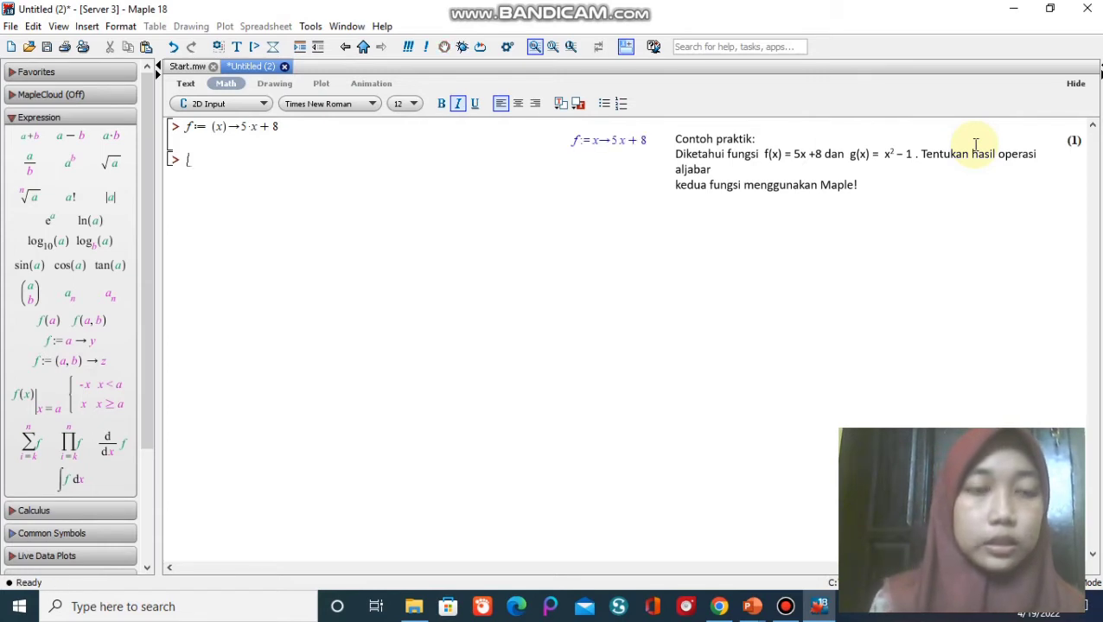
# Define the function g := (x) -> x^2 - 1 on the next line and evaluate it.
pyautogui.write('g')
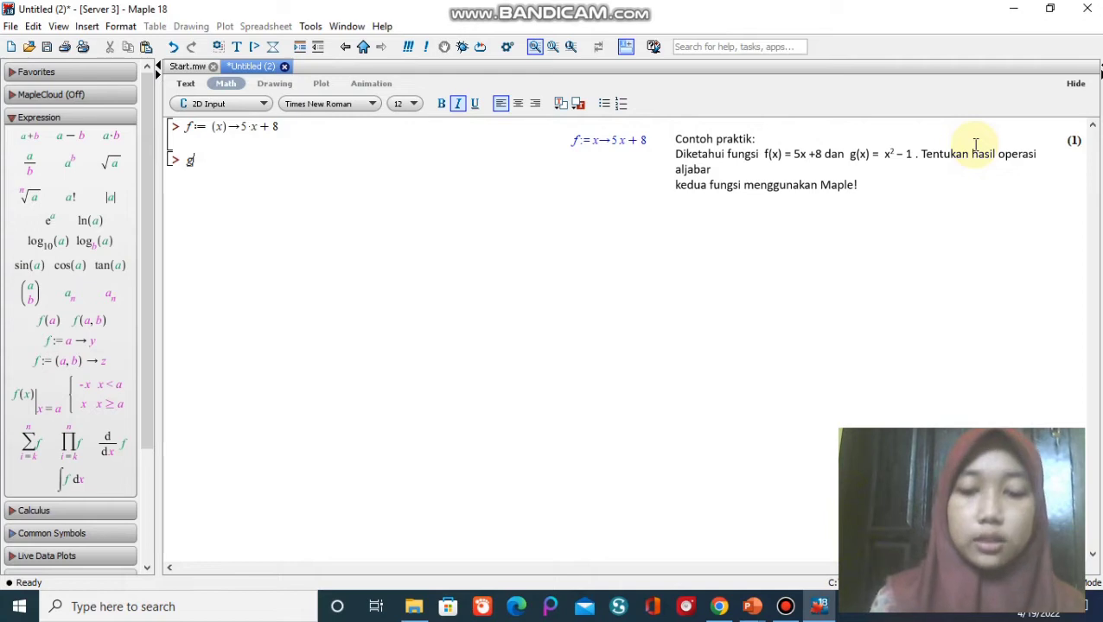
pyautogui.write(':=')
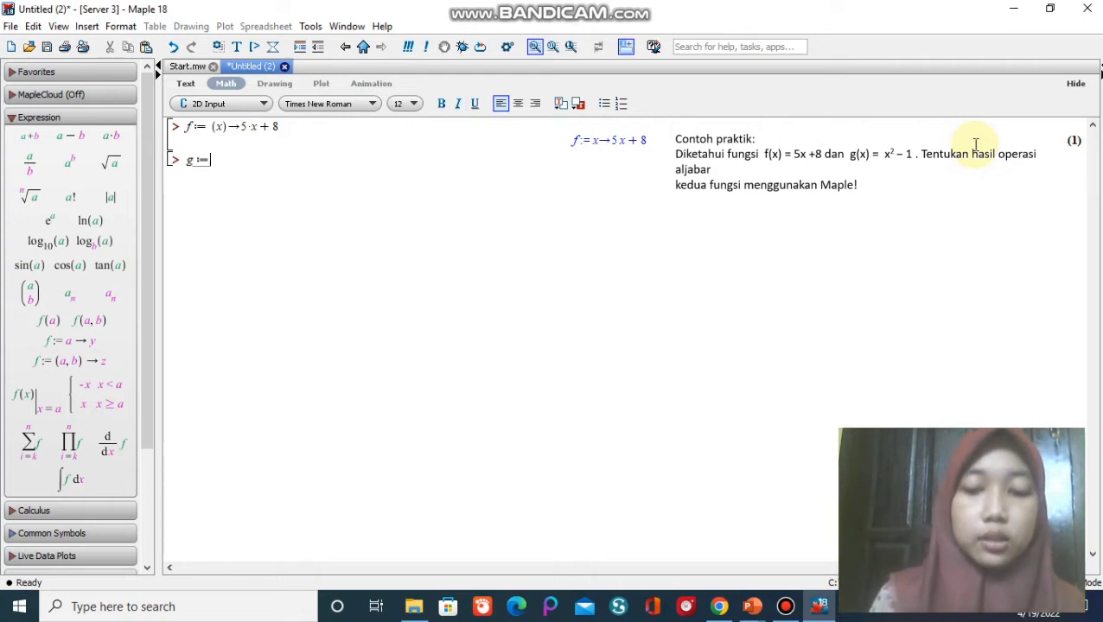
pyautogui.write('(x')
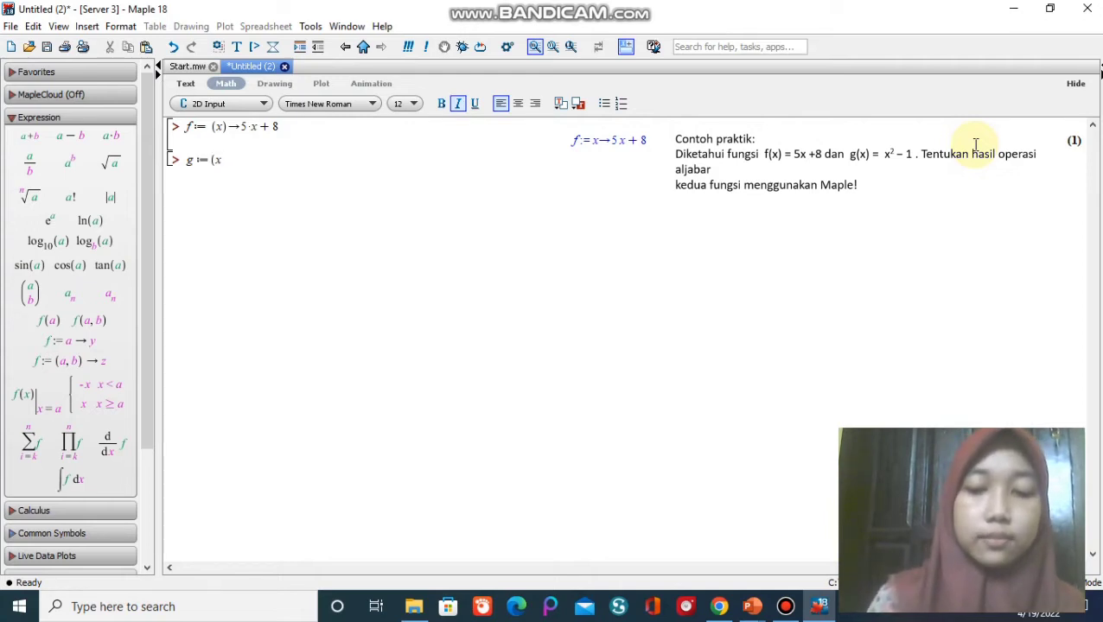
pyautogui.write(')->')
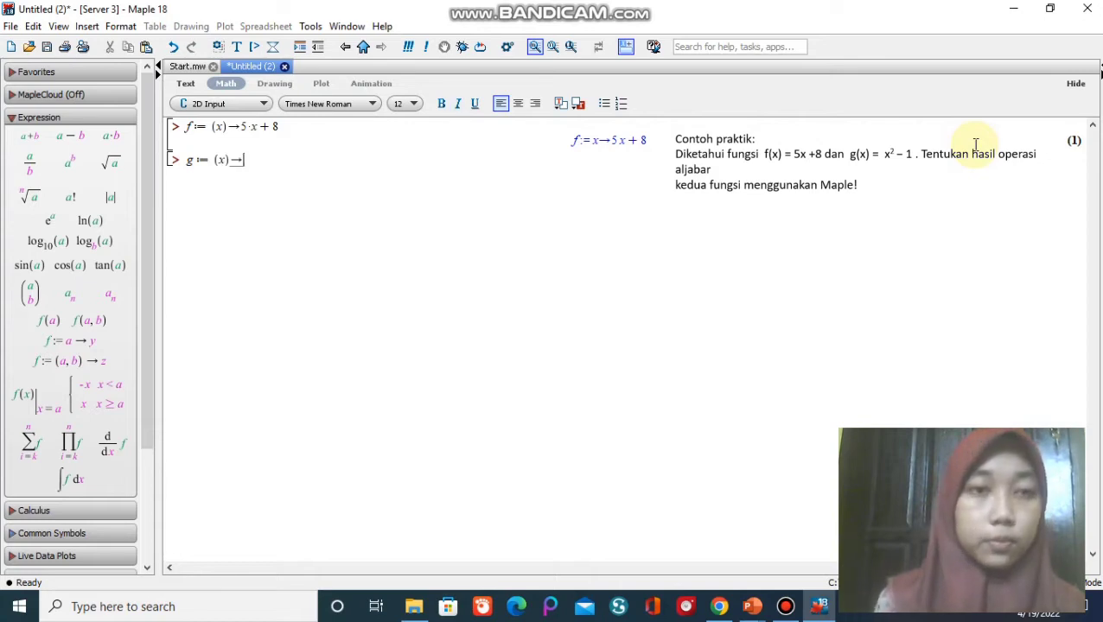
pyautogui.write('x')
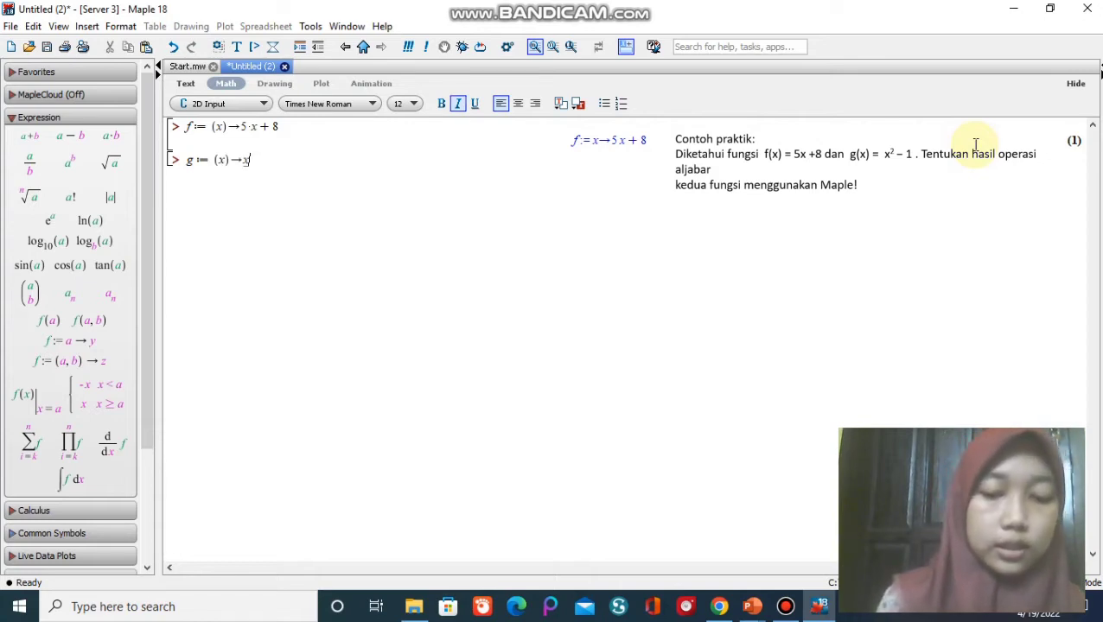
pyautogui.write('^')
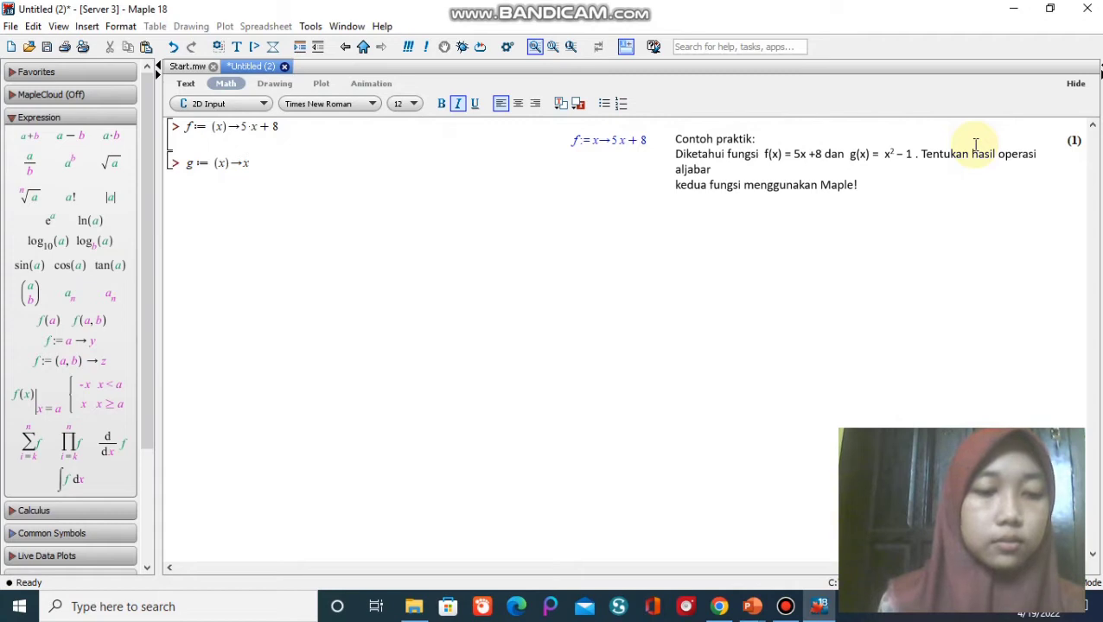
pyautogui.write('2')
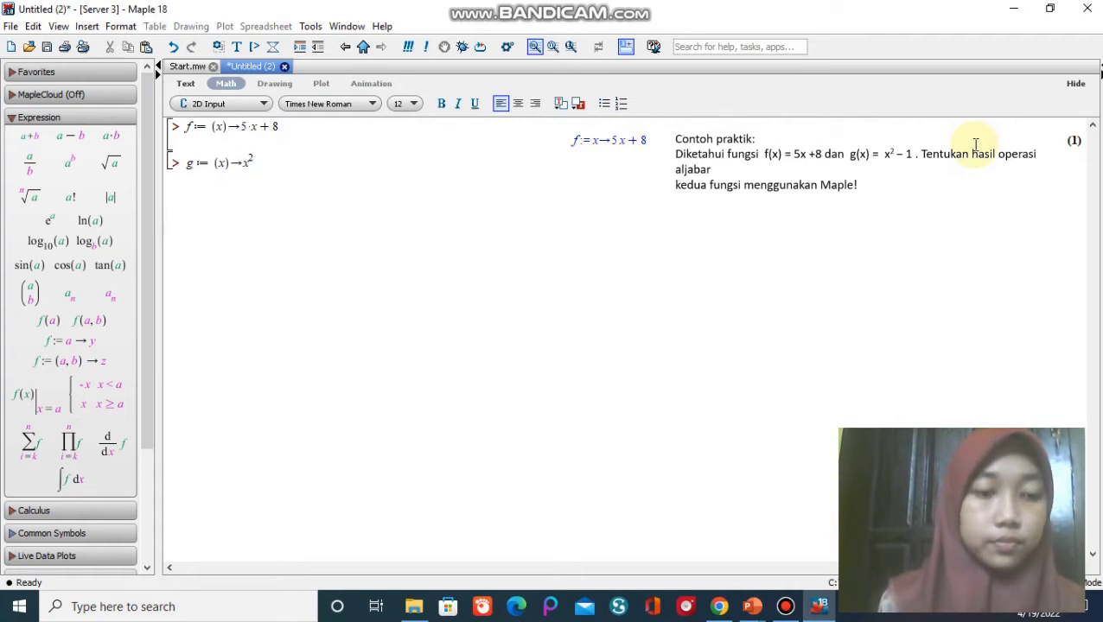
pyautogui.press('Right')
pyautogui.write('-1')
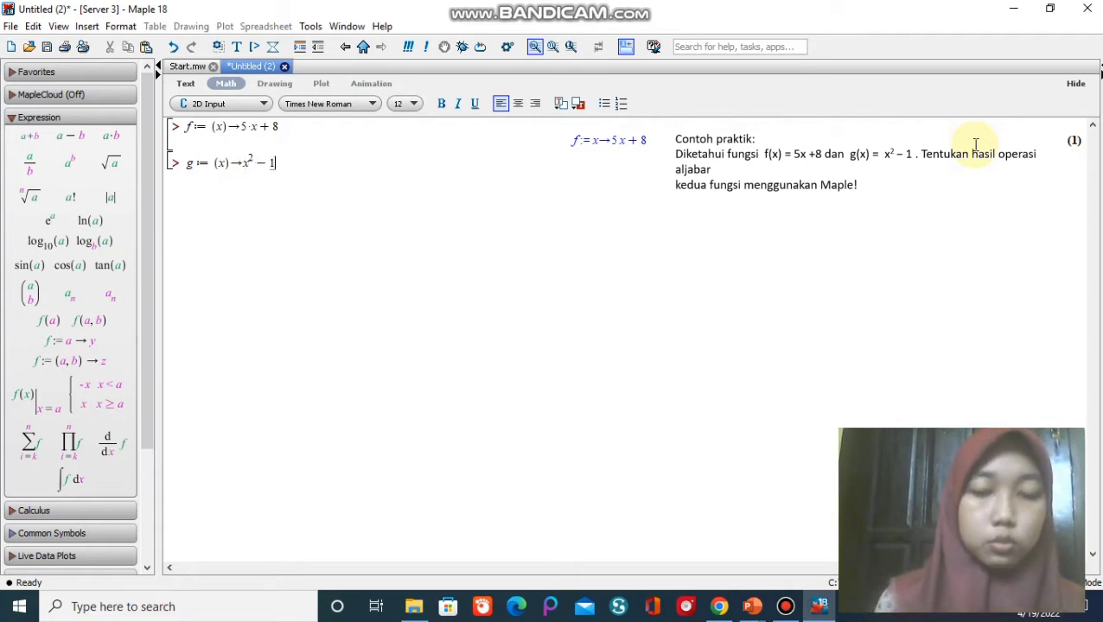
pyautogui.press('Return')
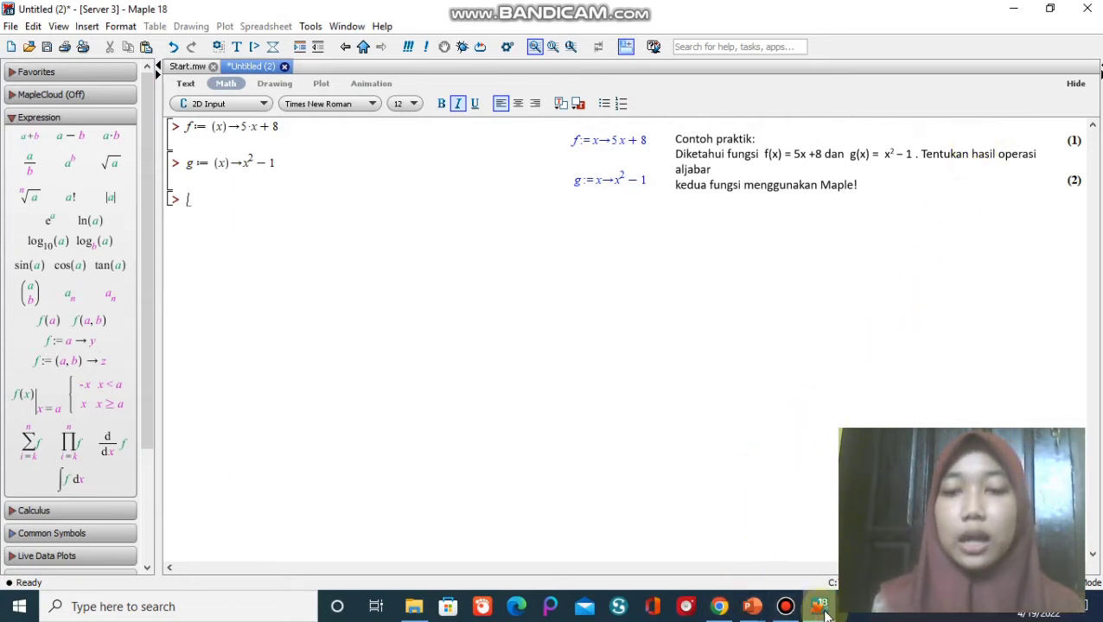
# Switch to the pertemuan 7 presentation in PowerPoint, review the function algebra syntax on slide 3, and return to Maple.
pyautogui.moveTo(754, 612)
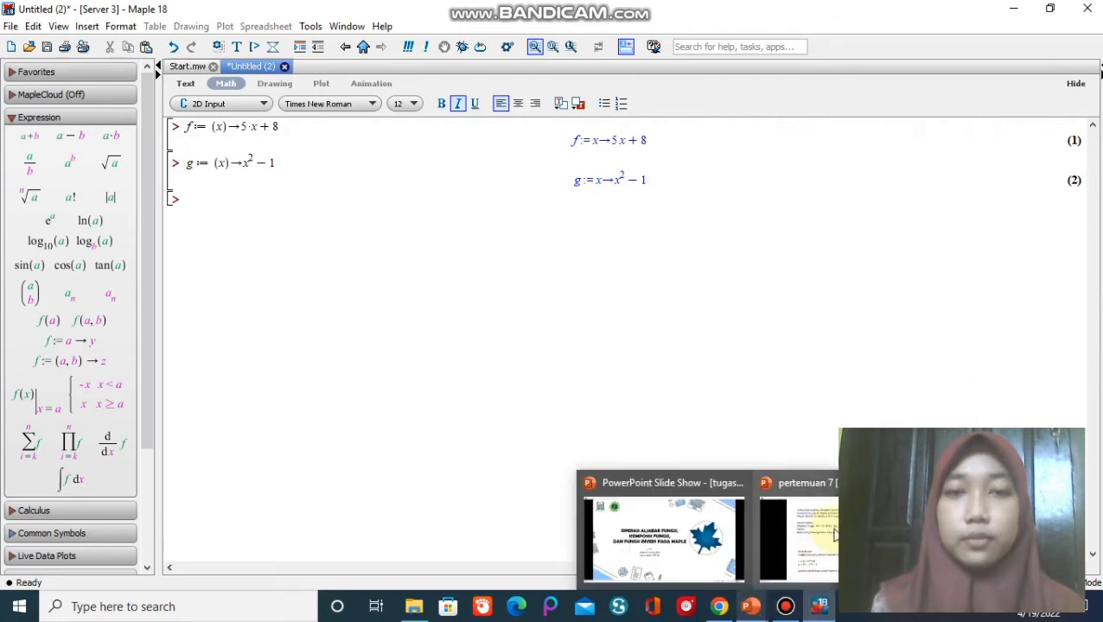
pyautogui.click(774, 532)
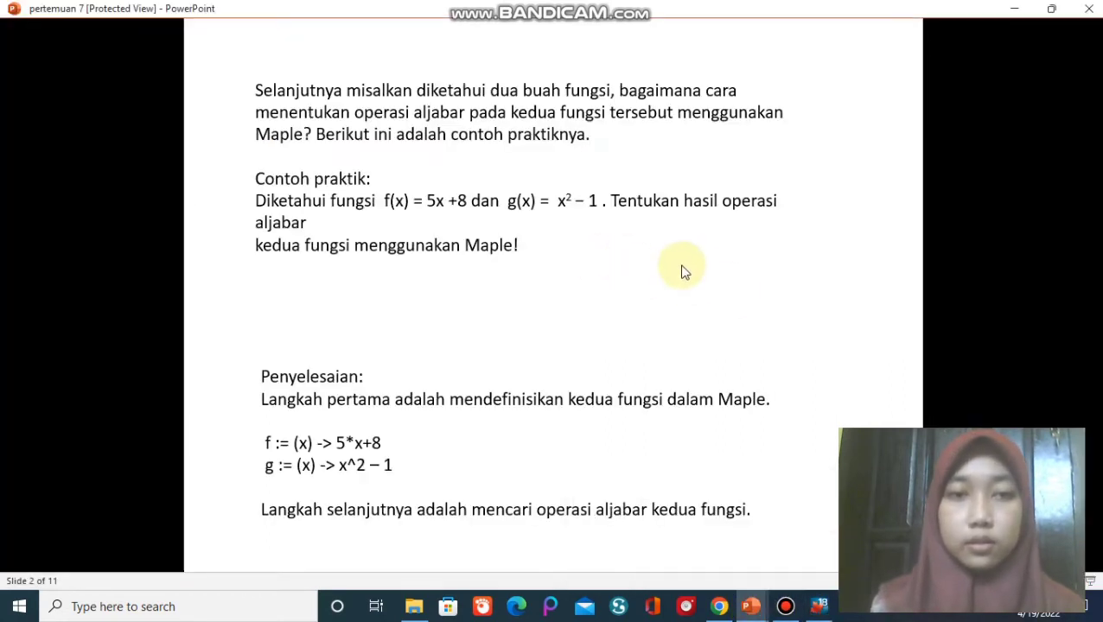
pyautogui.scroll(-5, 683, 271)
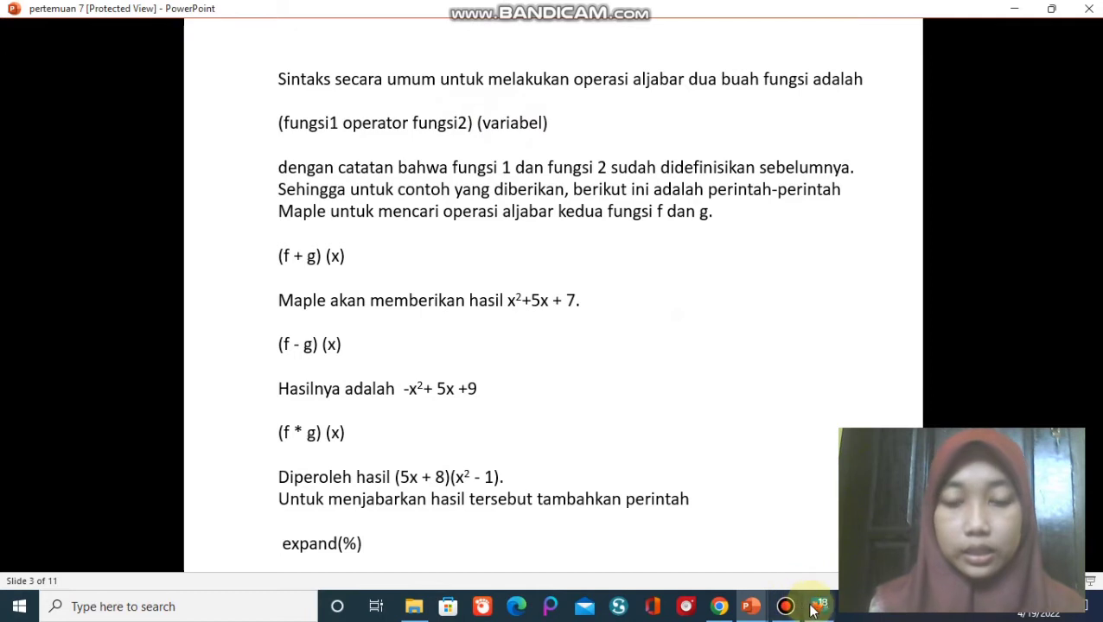
pyautogui.moveTo(818, 605)
pyautogui.click(800, 561)
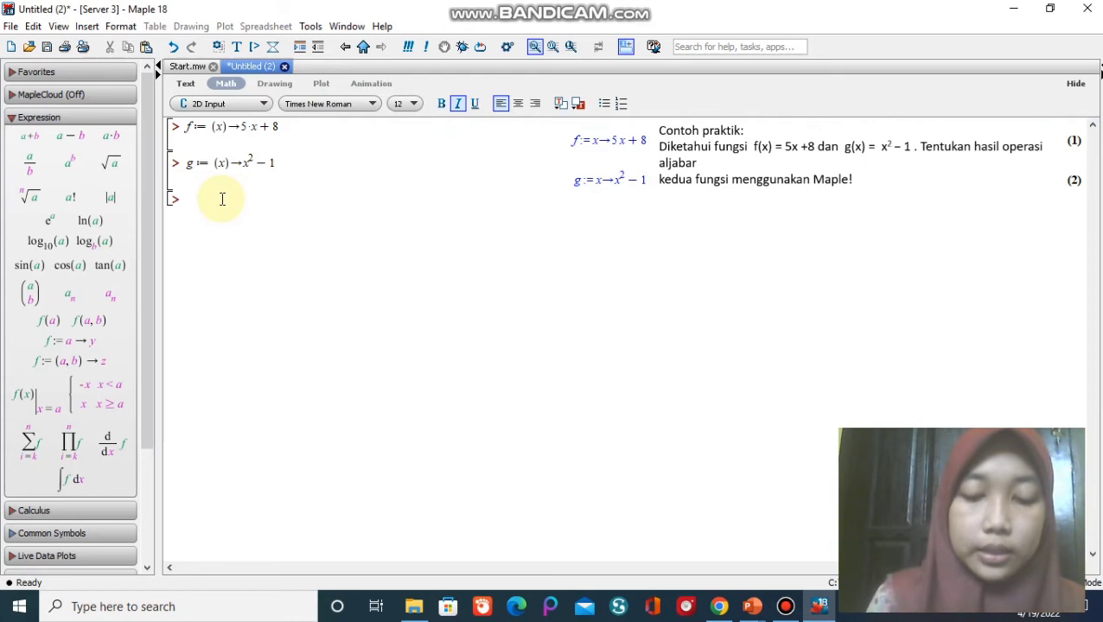
pyautogui.write('g ')
pyautogui.write('f')
pyautogui.press('BackSpace')
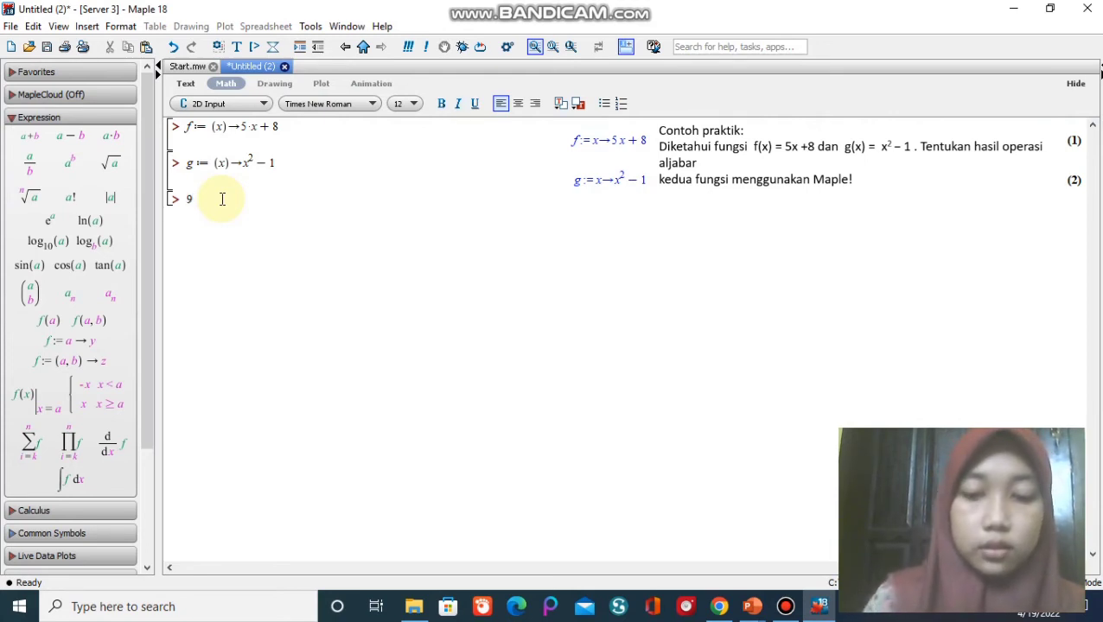
pyautogui.write('(')
pyautogui.press('BackSpace')
pyautogui.press('BackSpace')
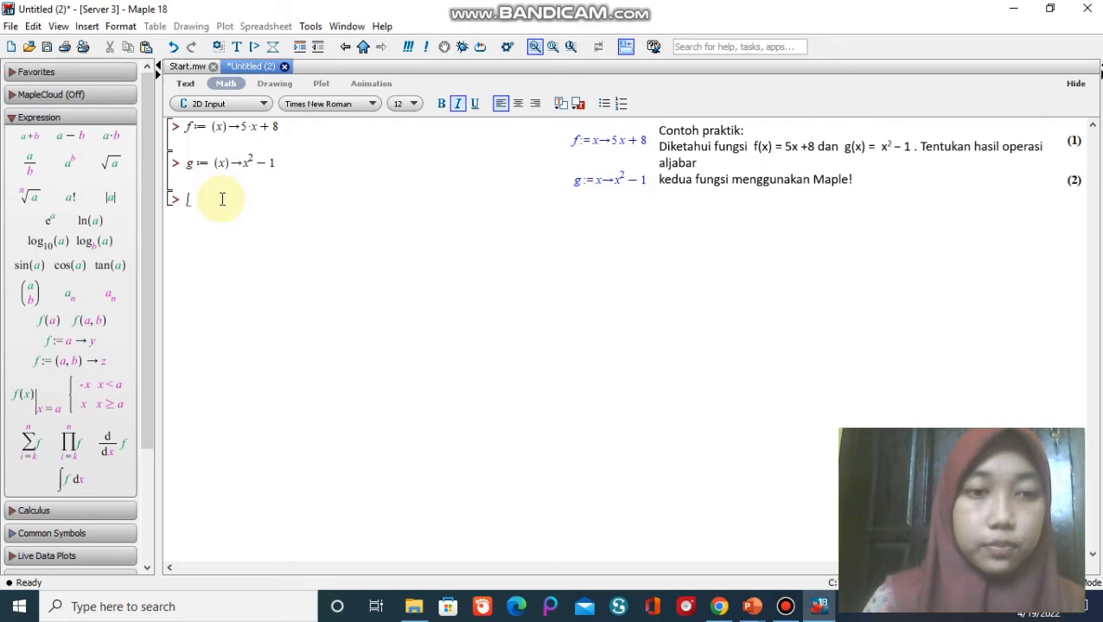
# Compute the sum of the two functions by evaluating (f + g)(x).
pyautogui.write('(f ')
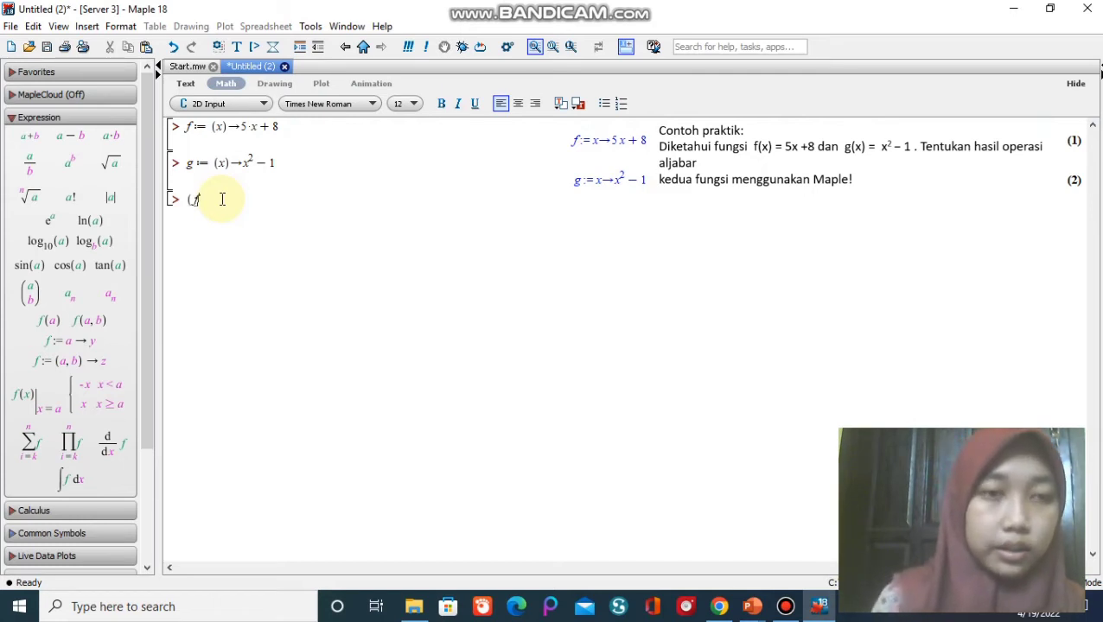
pyautogui.write('+ g')
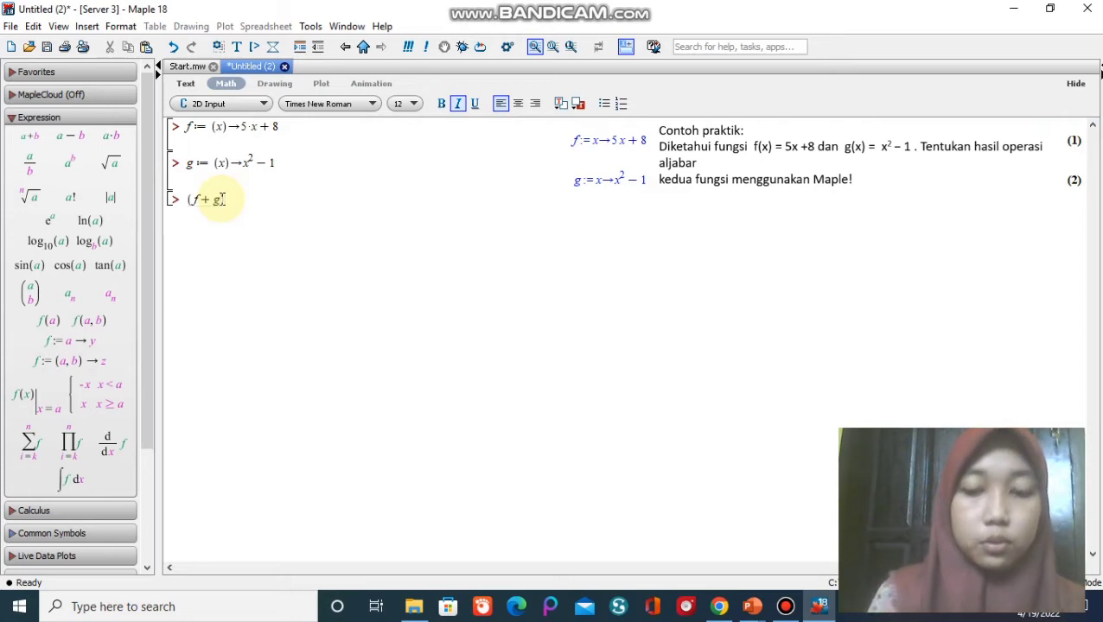
pyautogui.write(')(x')
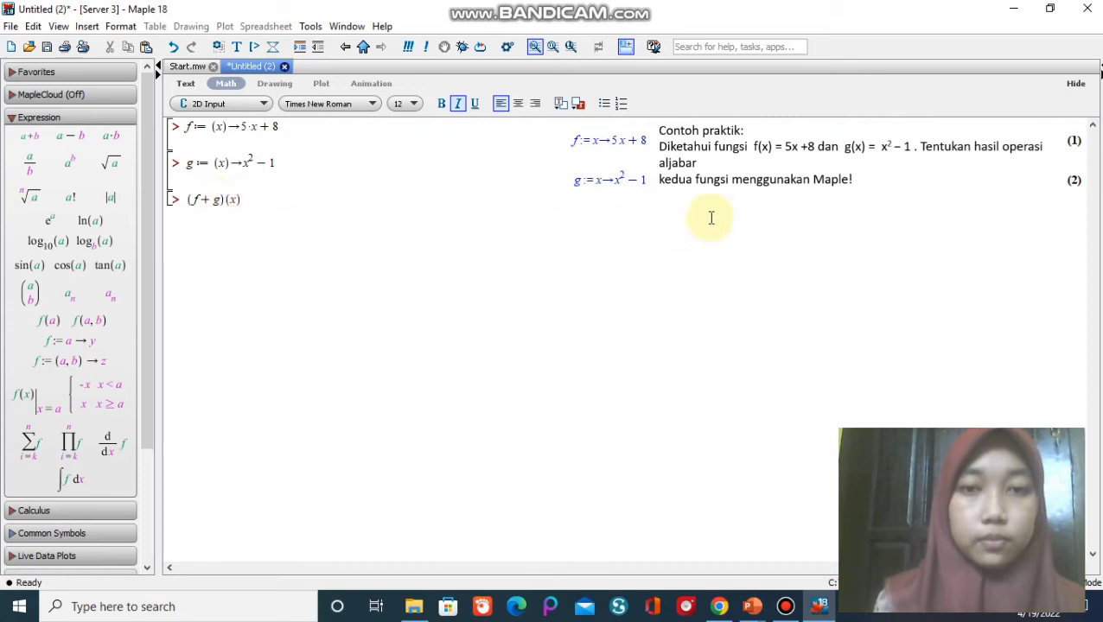
pyautogui.press('Return')
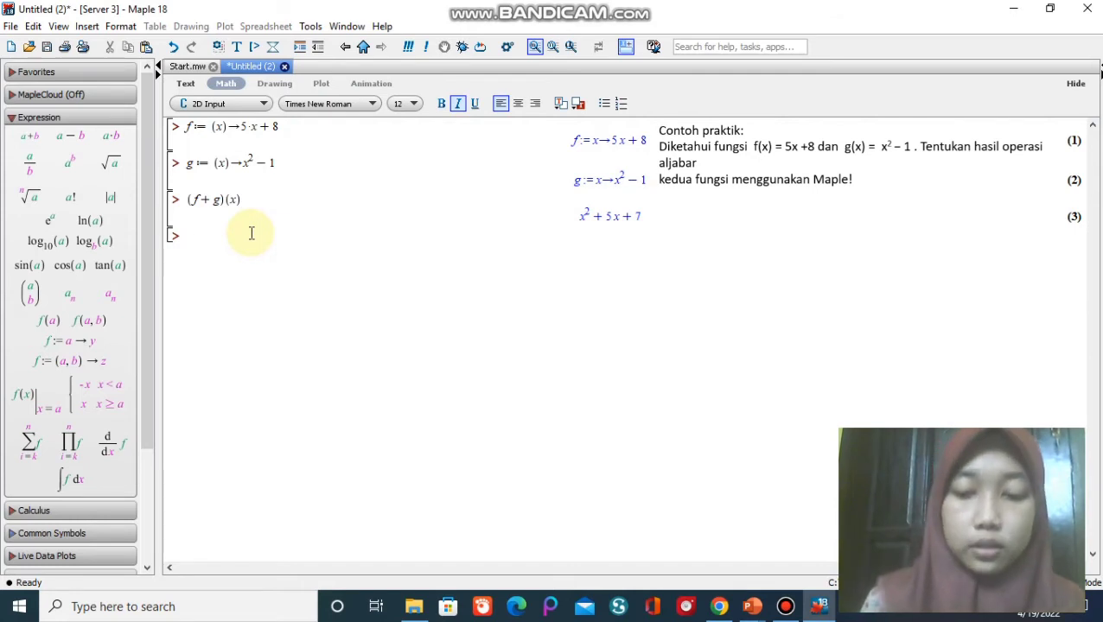
# Compute the difference of the two functions by evaluating (f - g)(x).
pyautogui.write('(')
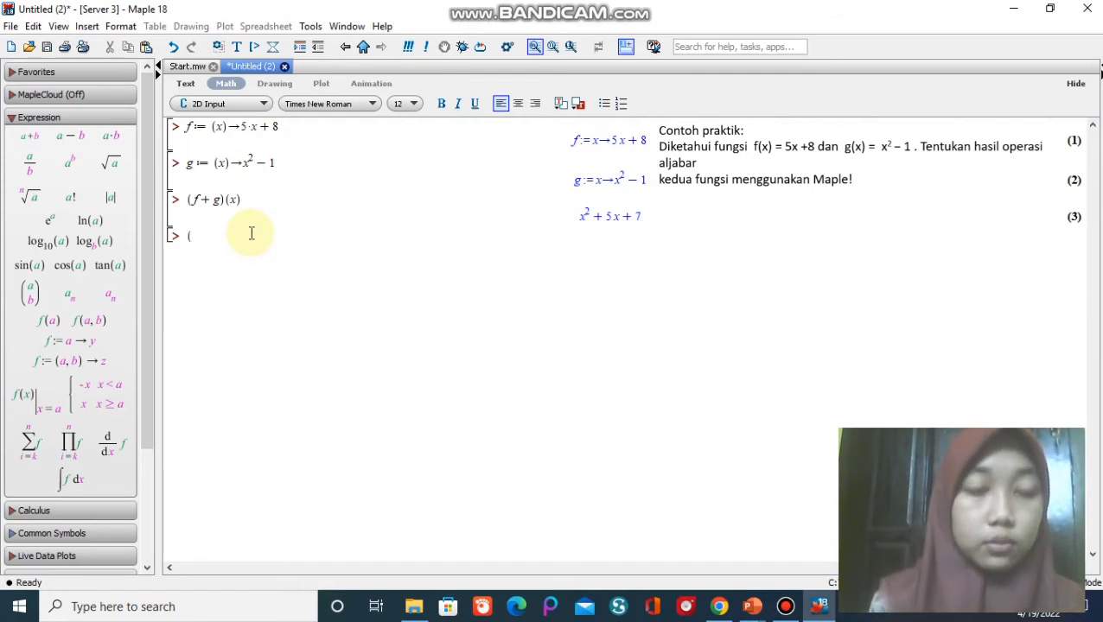
pyautogui.write('f')
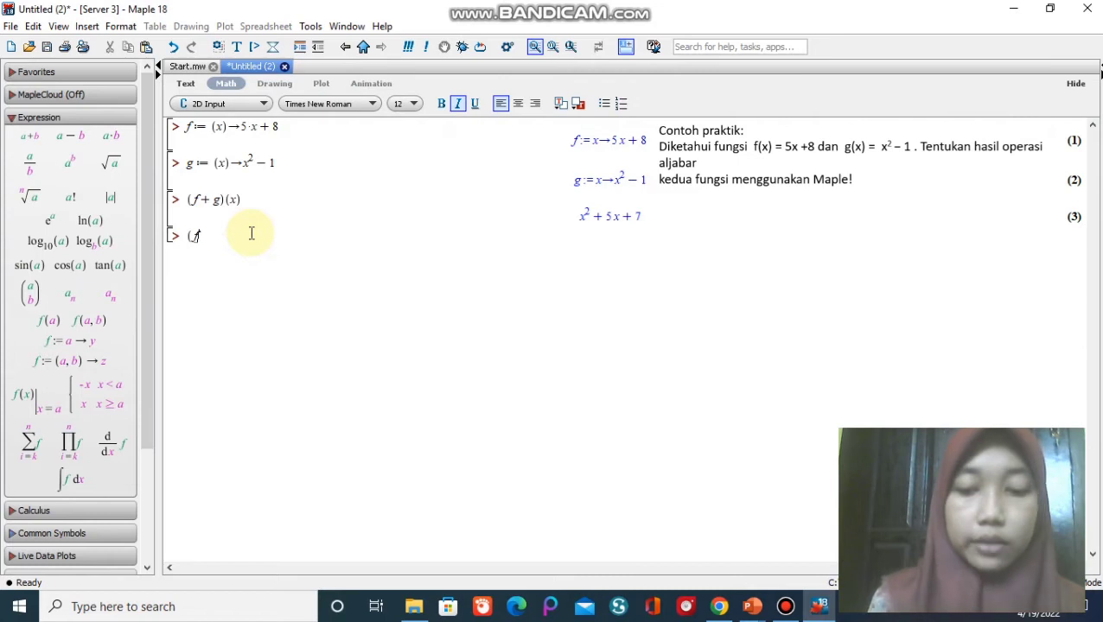
pyautogui.write('-g)(')
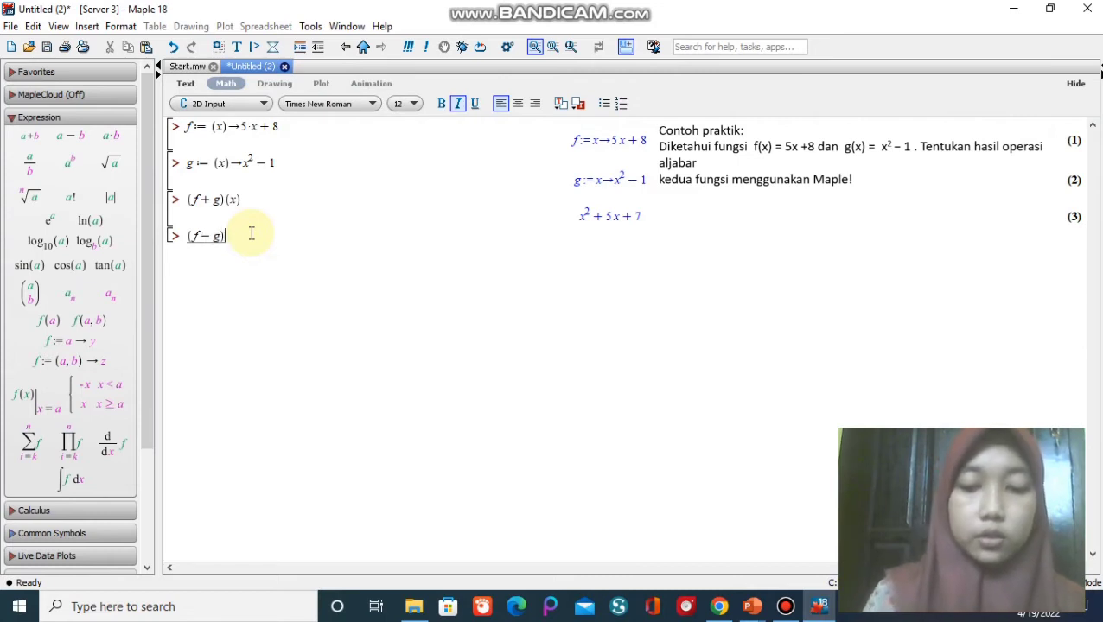
pyautogui.write('x')
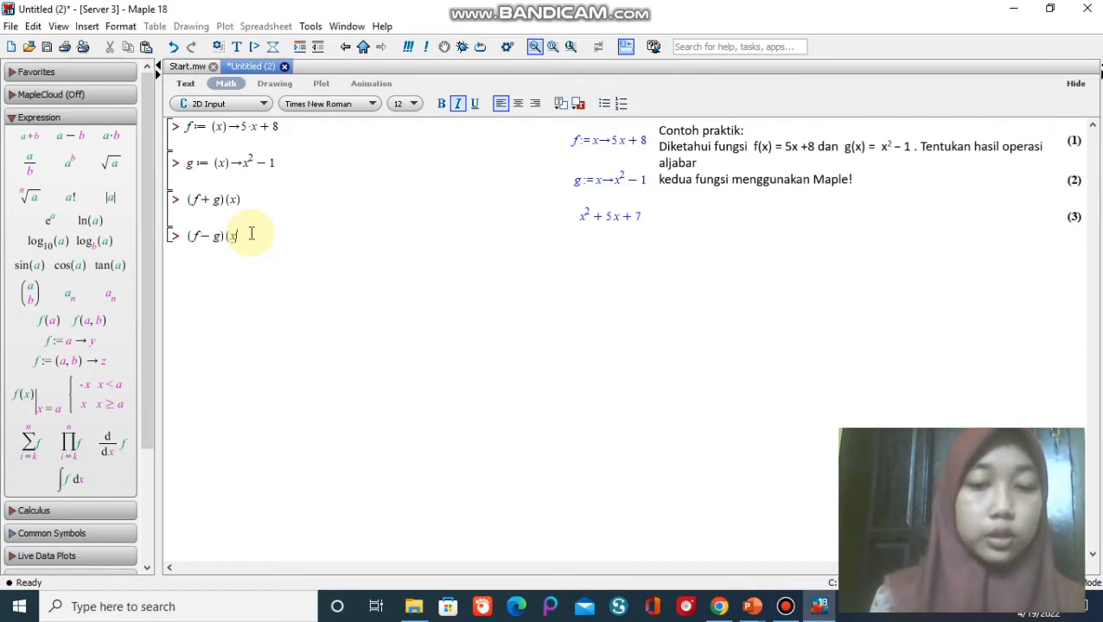
pyautogui.write(')')
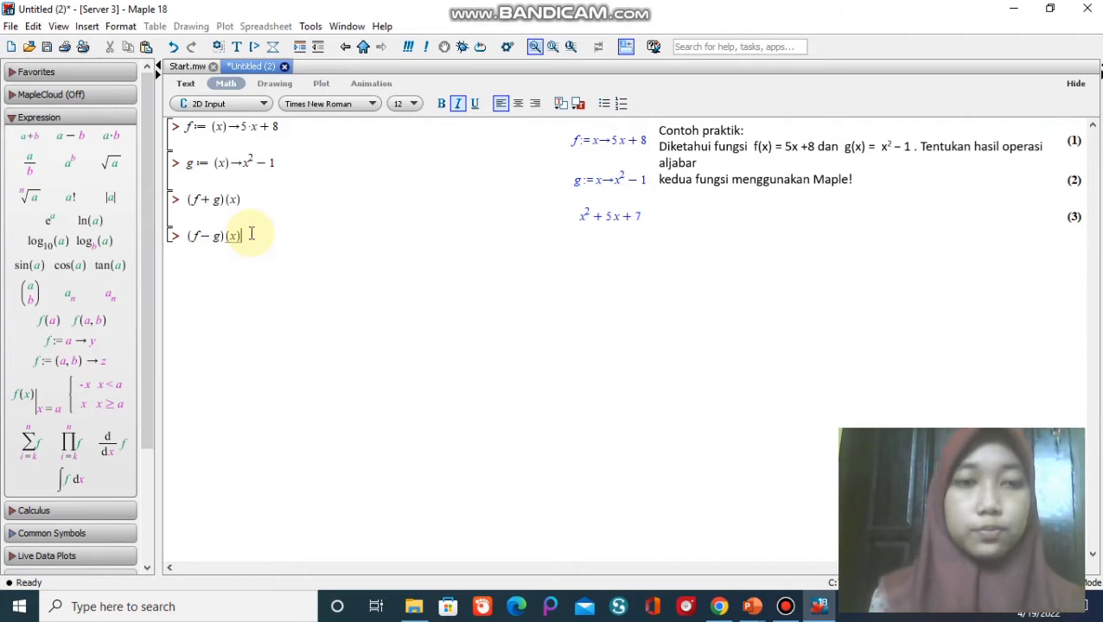
pyautogui.press('Return')
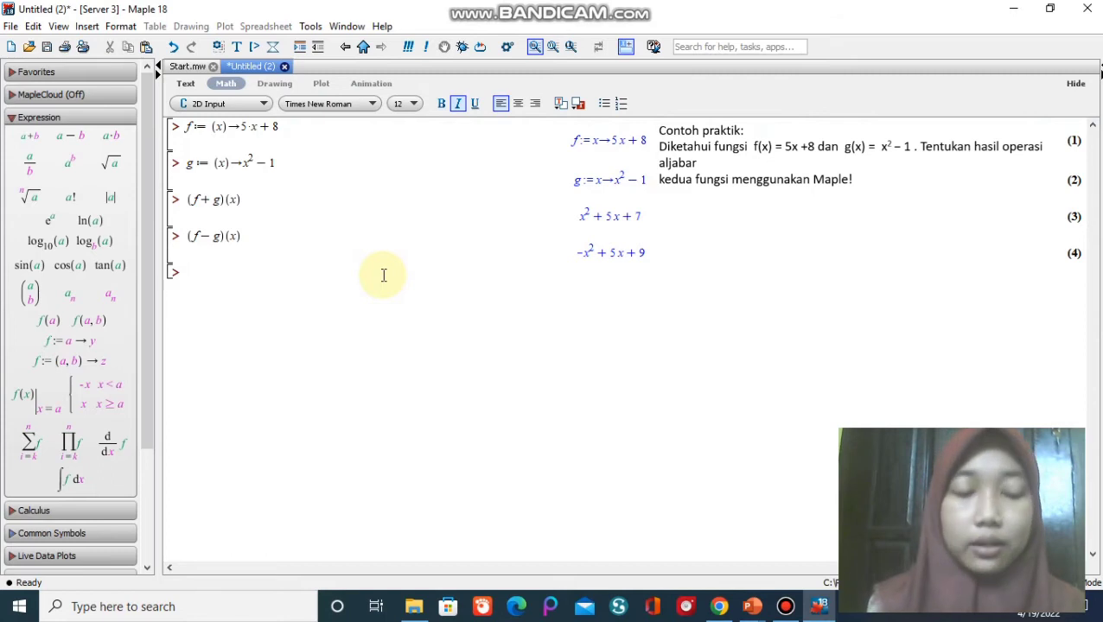
# Compute the product of the two functions by evaluating (f·g)(x).
pyautogui.write('(')
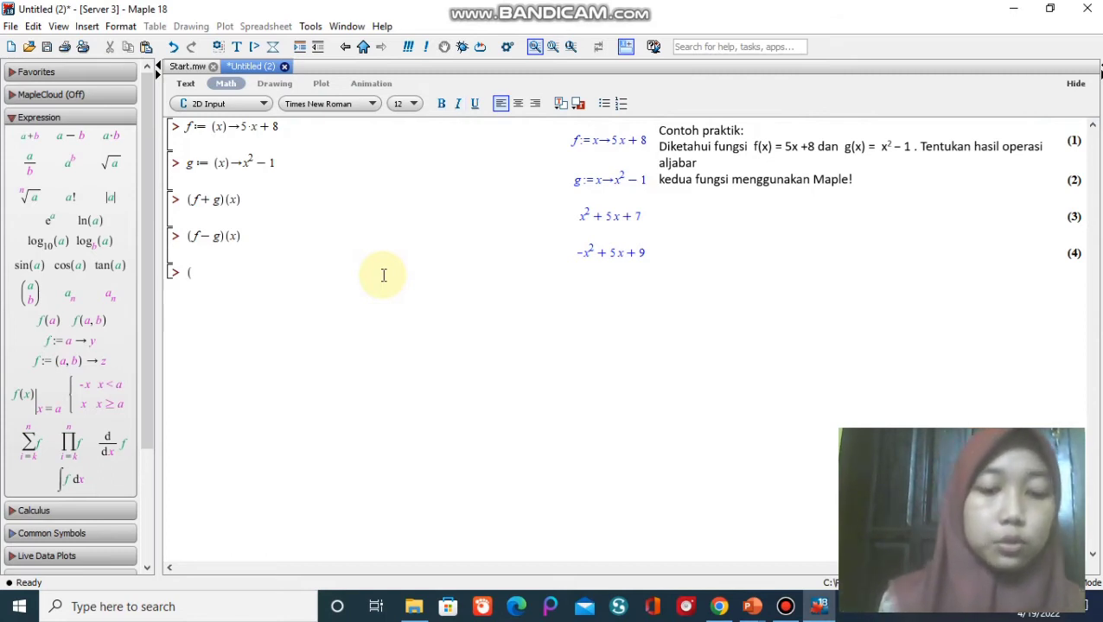
pyautogui.write('f')
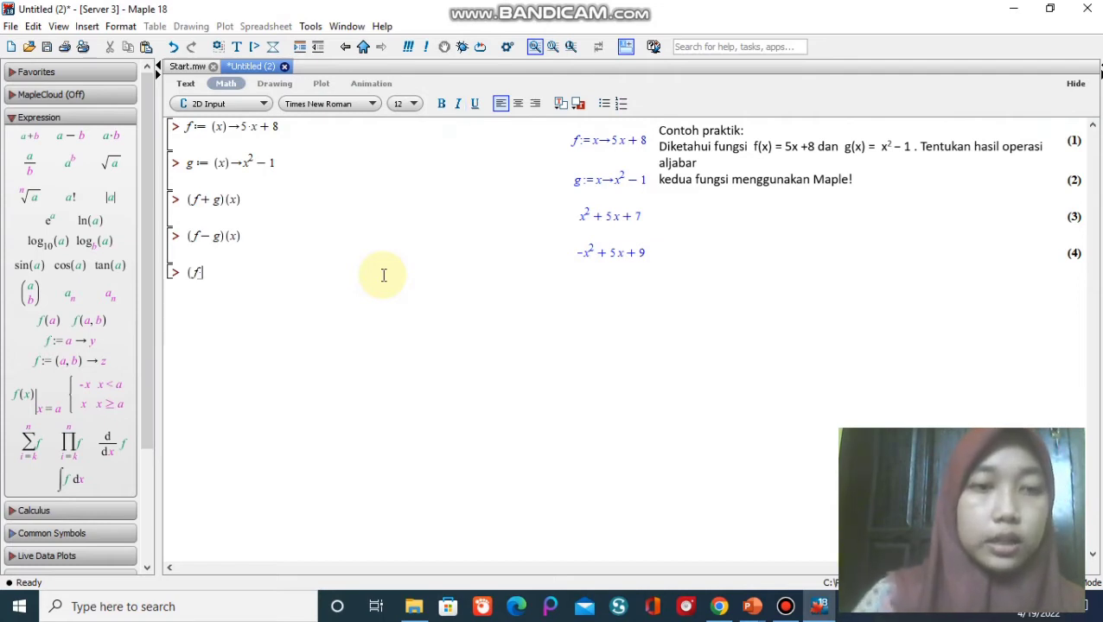
pyautogui.write(' g)')
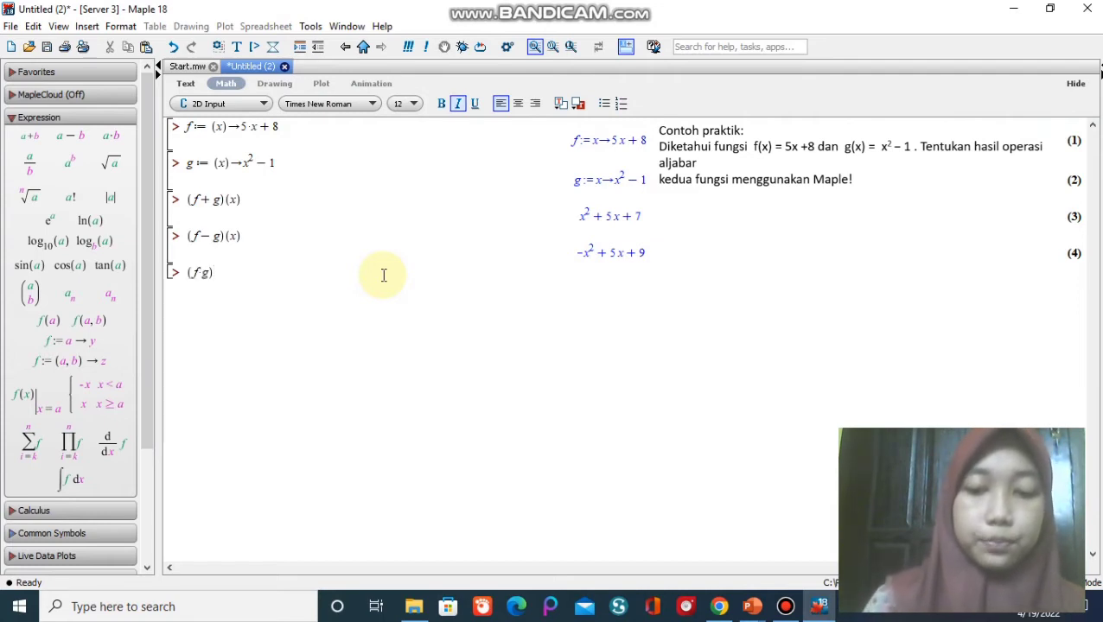
pyautogui.write('(')
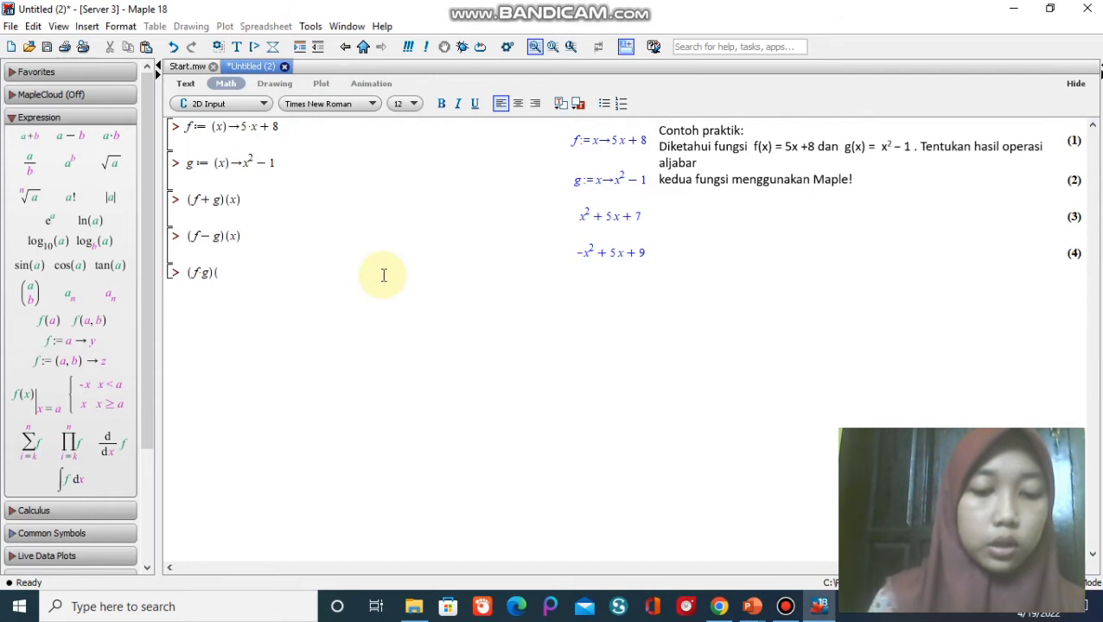
pyautogui.write('x)')
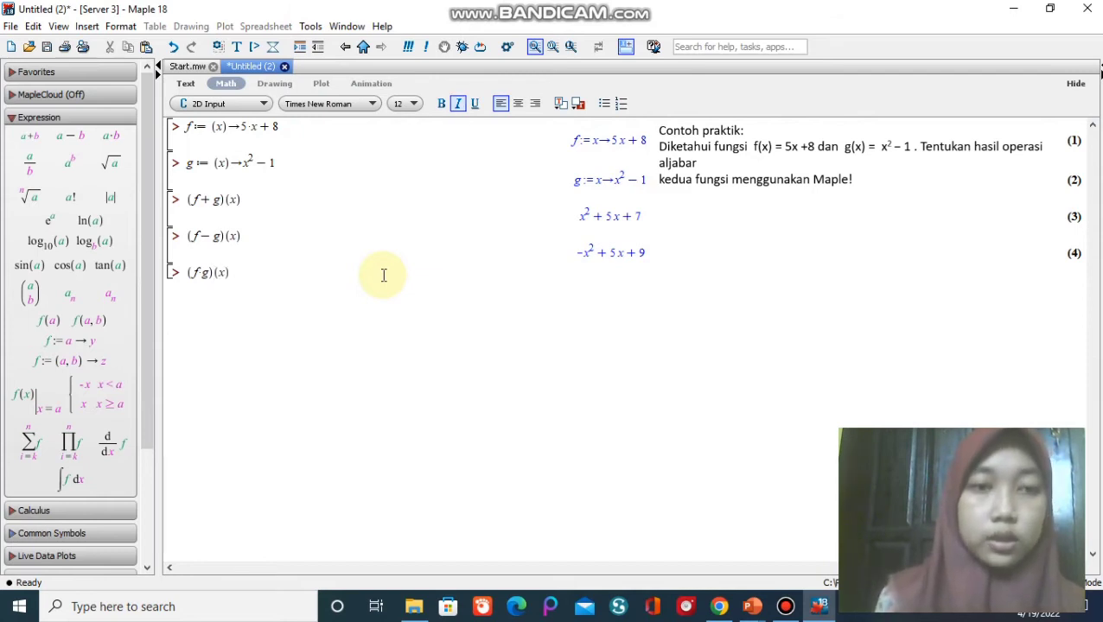
pyautogui.press('Return')
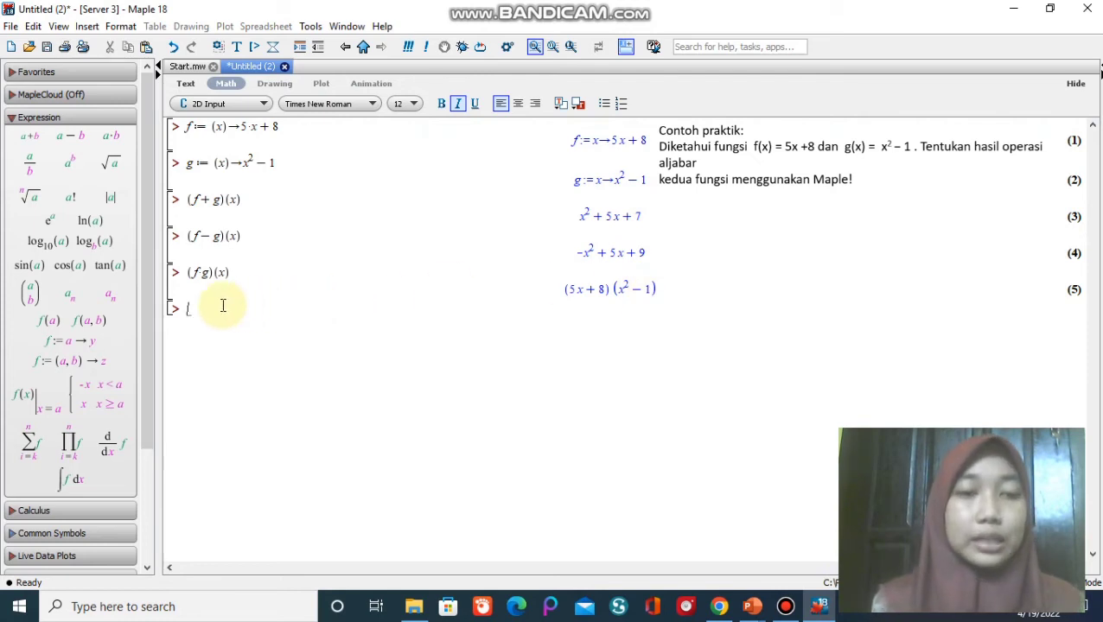
# Expand the product just obtained by evaluating expand(%).
pyautogui.write('expo')
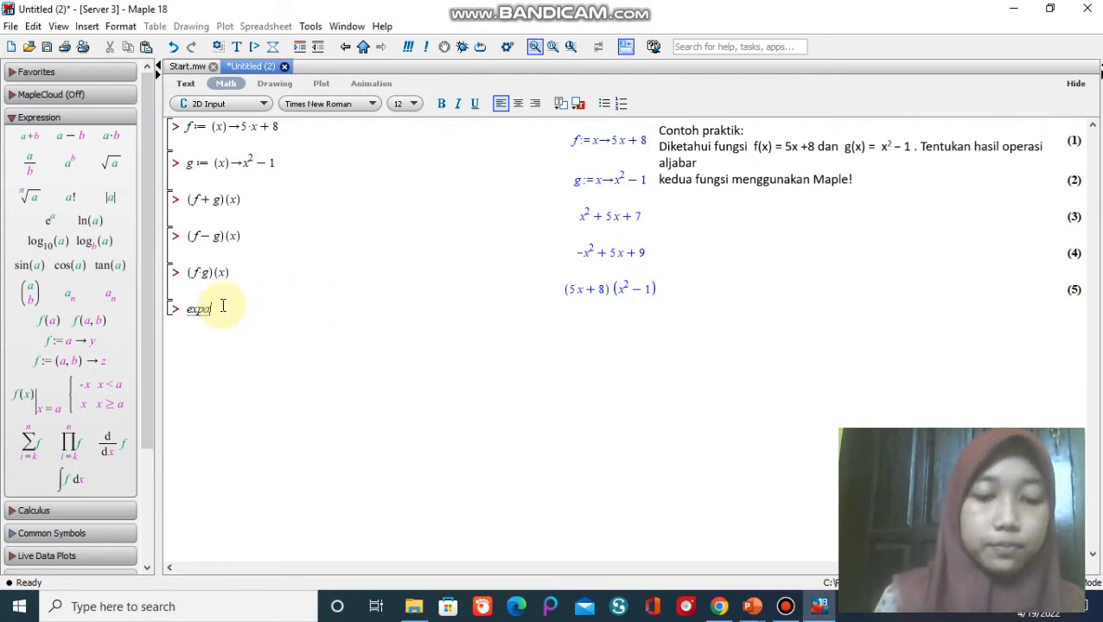
pyautogui.press('BackSpace')
pyautogui.write('an')
pyautogui.write('(%')
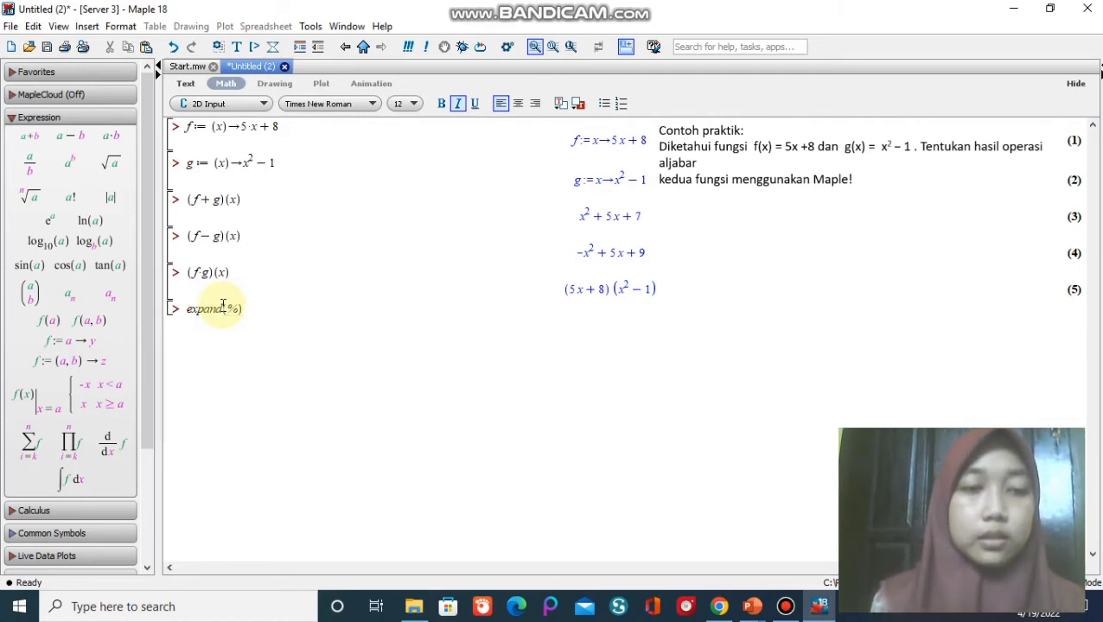
pyautogui.write(')')
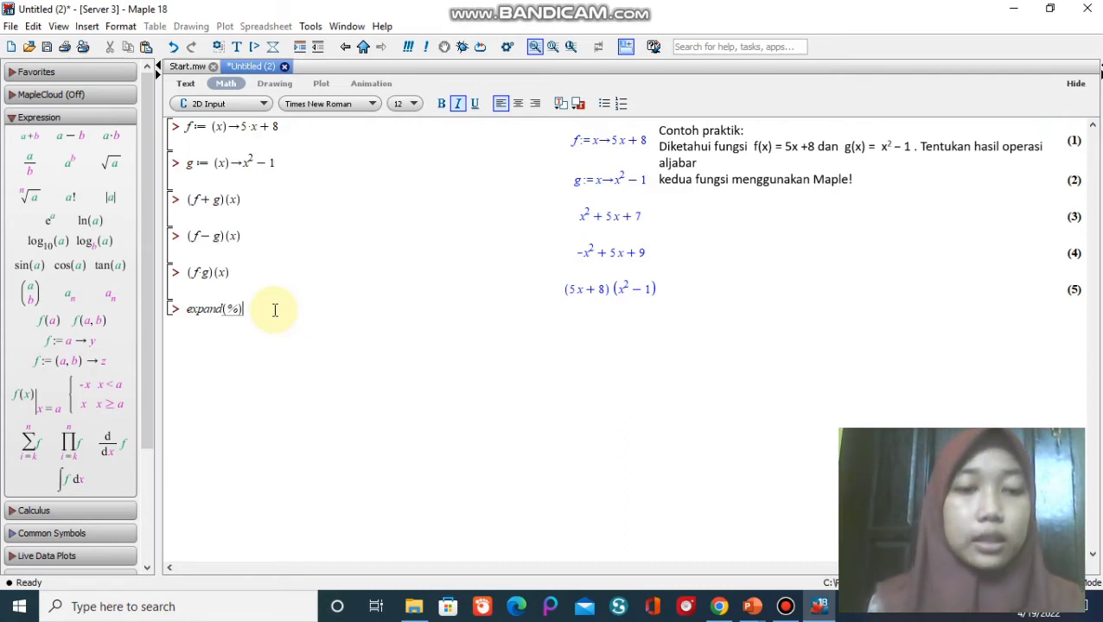
pyautogui.press('Return')
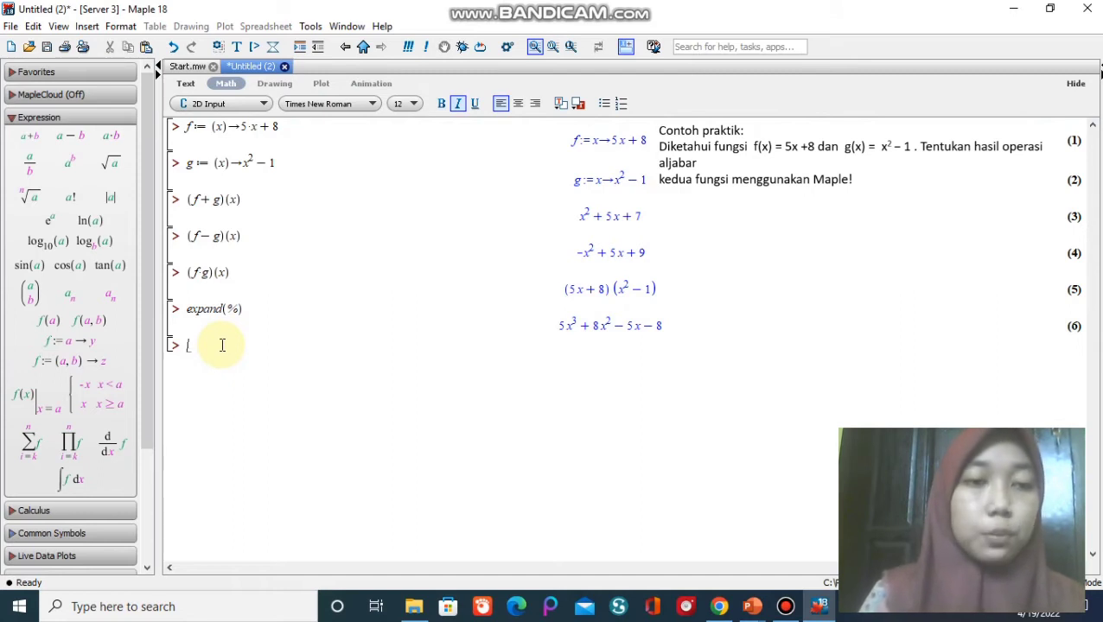
# Compute the quotient of the two functions by evaluating (f/g)(x), entered as a fraction.
pyautogui.write('(')
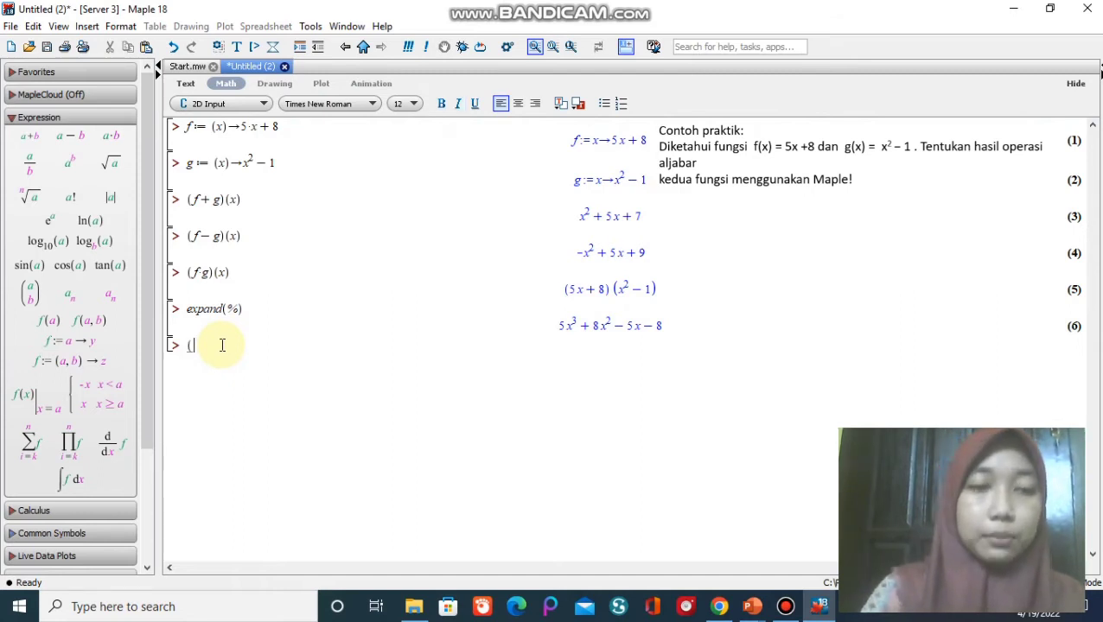
pyautogui.write('f')
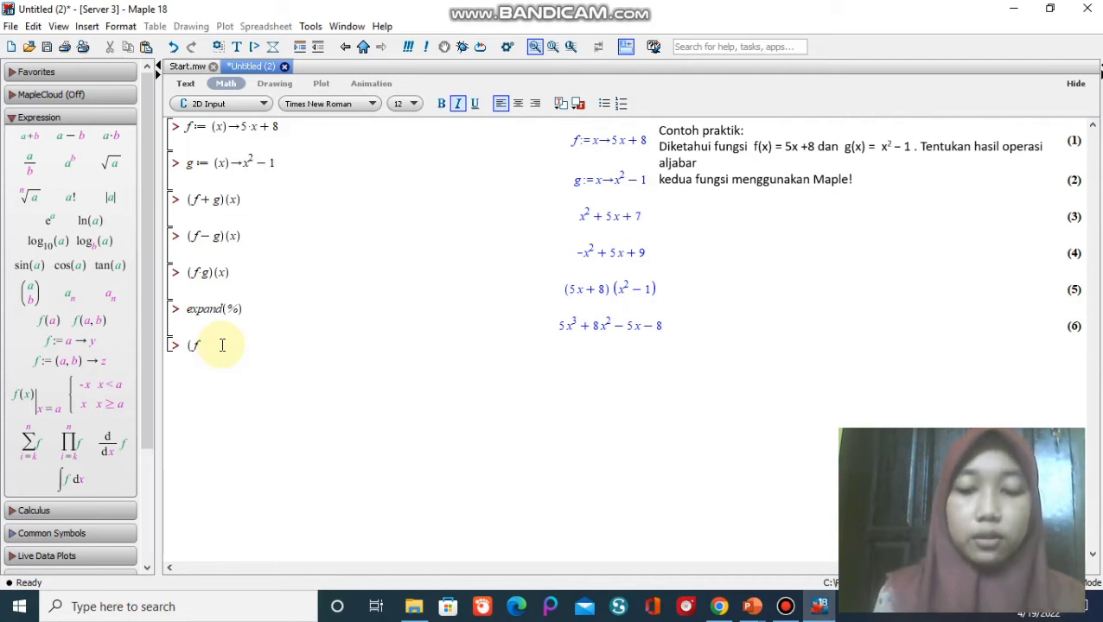
pyautogui.write('/')
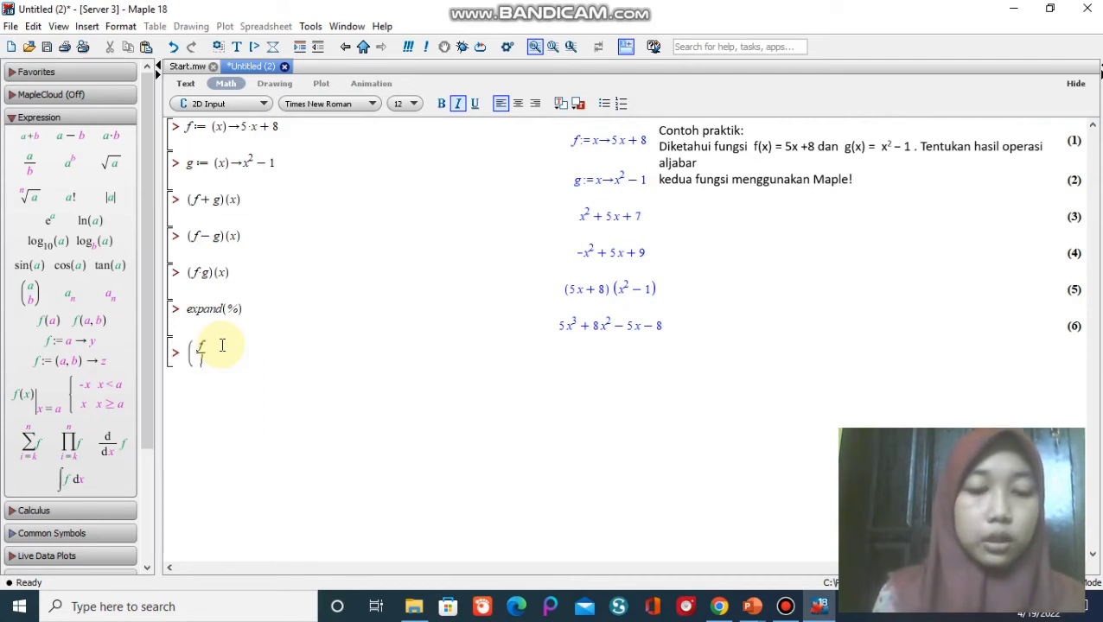
pyautogui.write('g')
pyautogui.press('Right')
pyautogui.write(')')
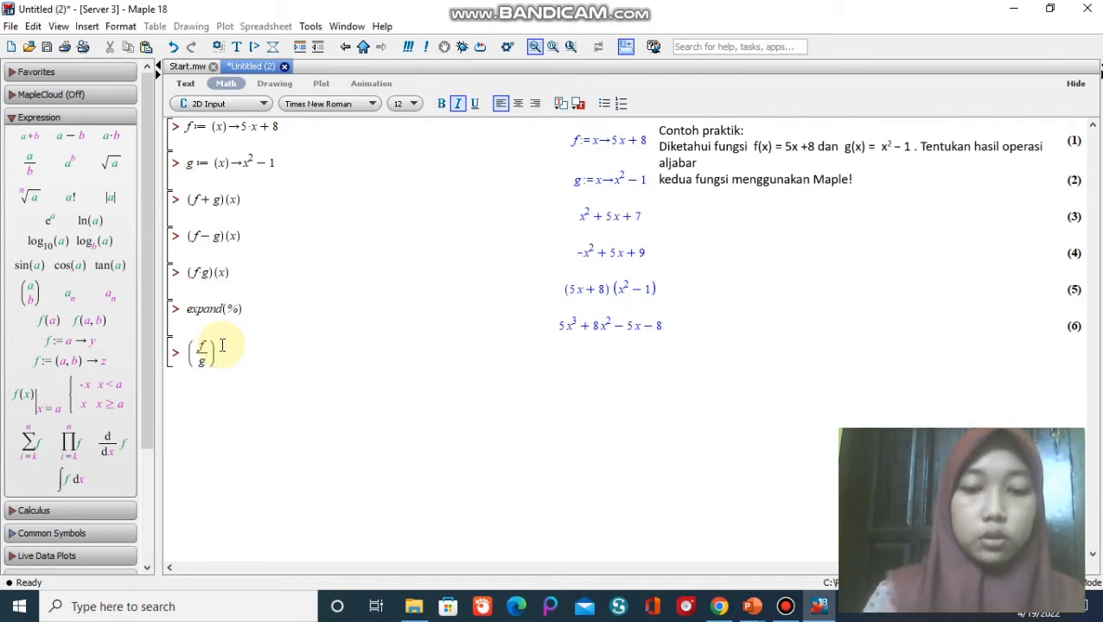
pyautogui.write('(x')
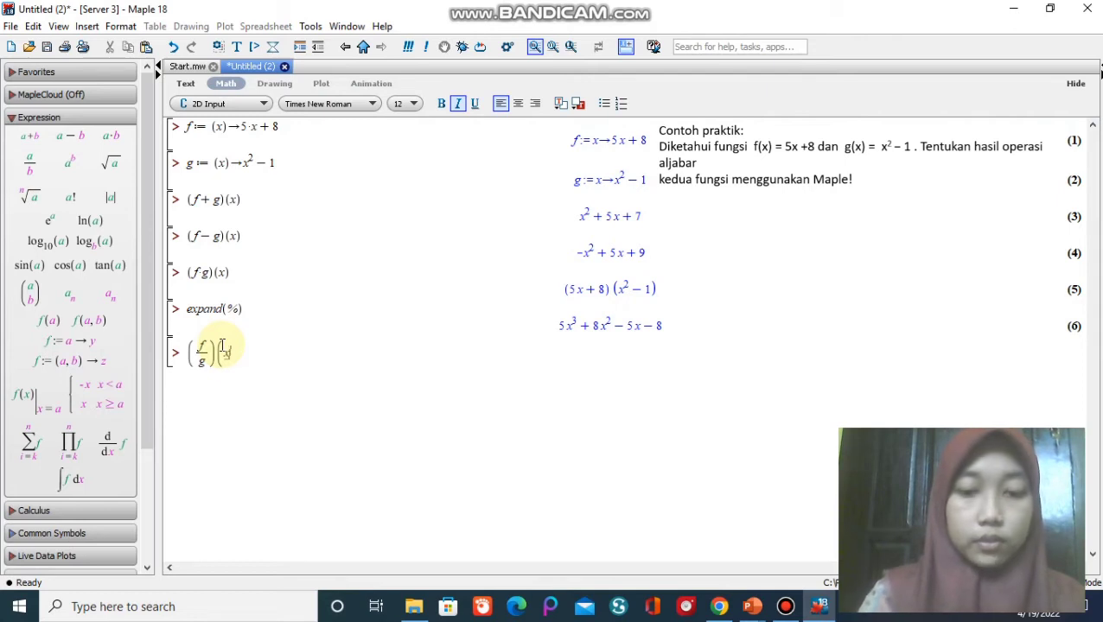
pyautogui.write(')')
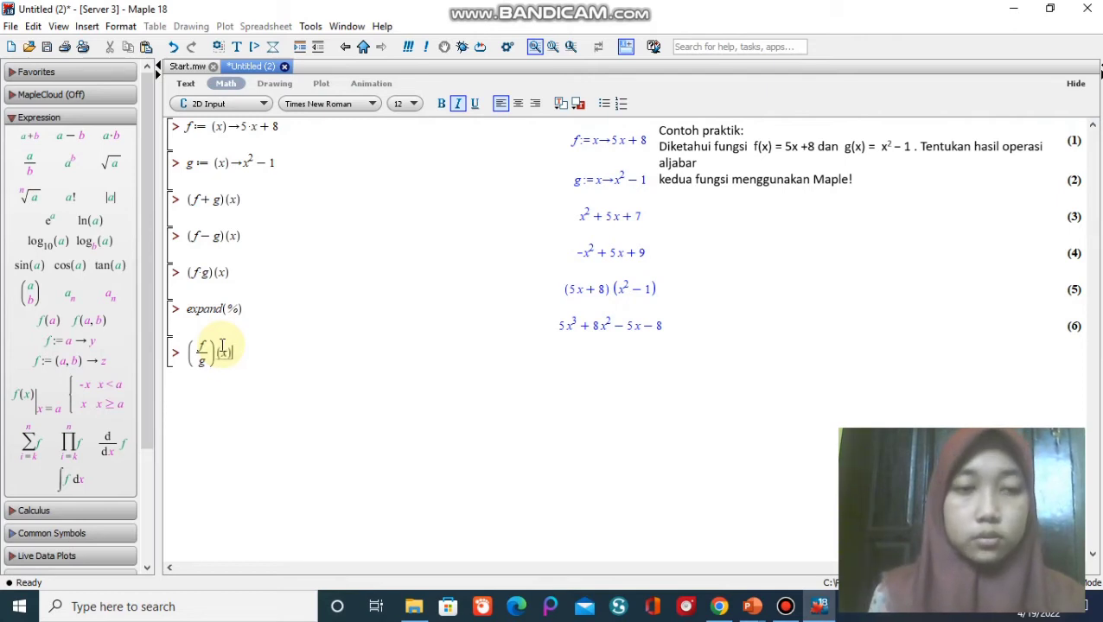
pyautogui.press('Return')
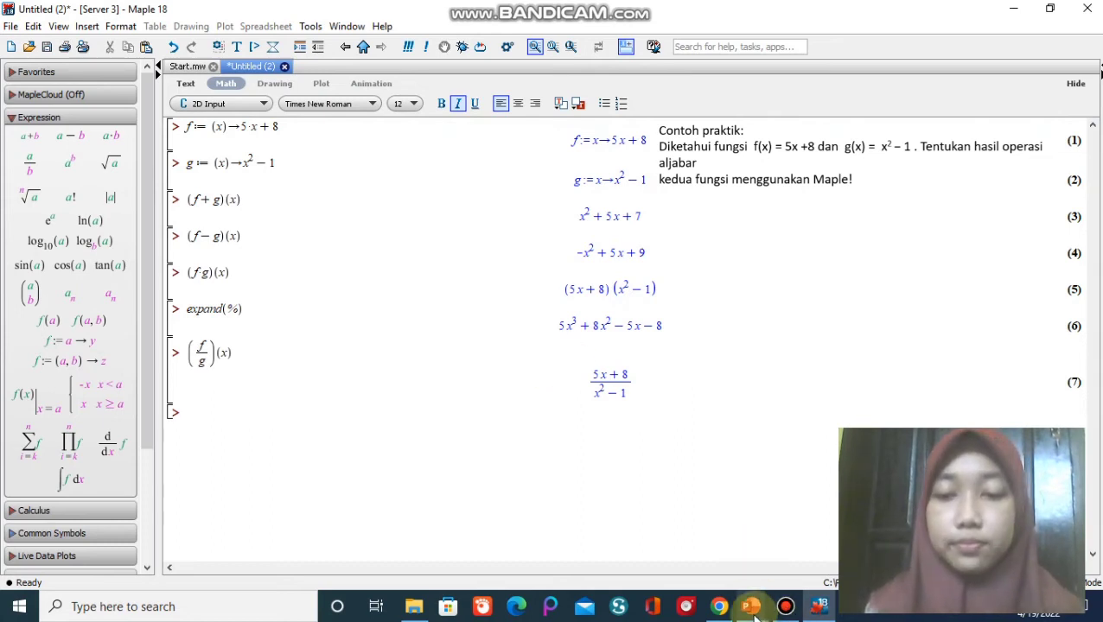
# Switch to the pertemuan 7 presentation in PowerPoint, read the quotient syntax and new example on slide 4, and return to Maple.
pyautogui.moveTo(755, 612)
pyautogui.click(800, 536)
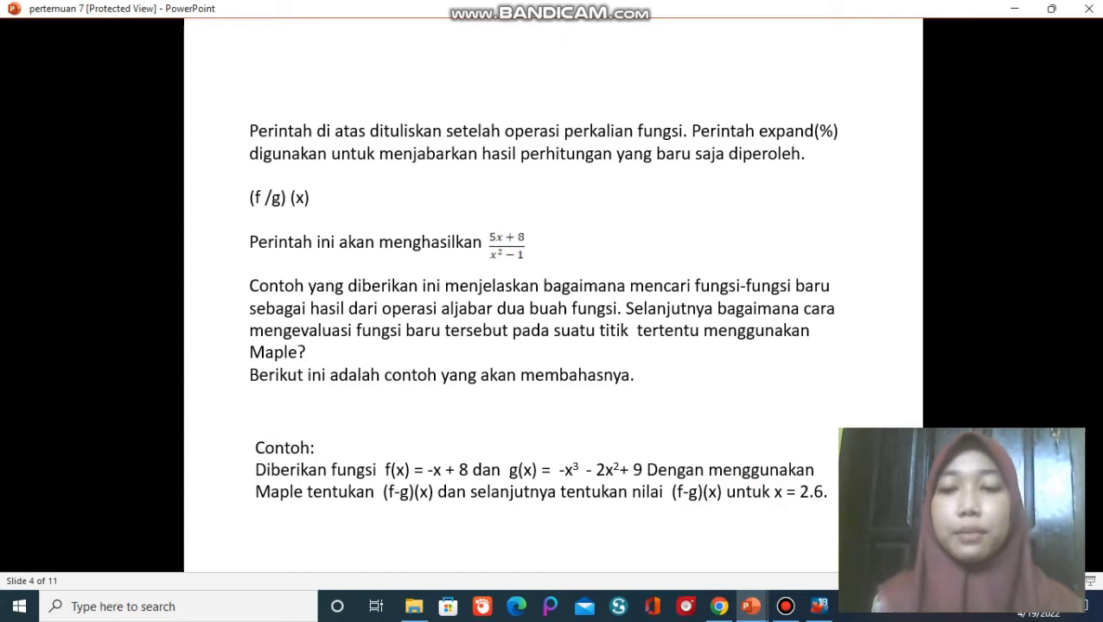
pyautogui.click(820, 610)
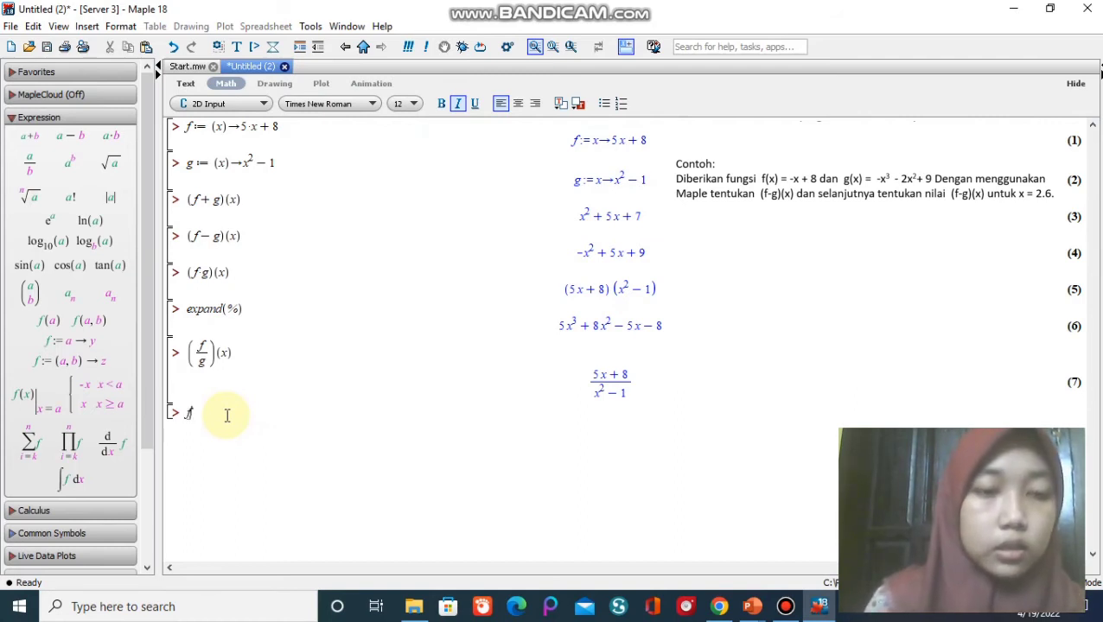
# Redefine the first function as f := (x) -> -x + 8 on the next line and evaluate it.
pyautogui.write(':=(x)-')
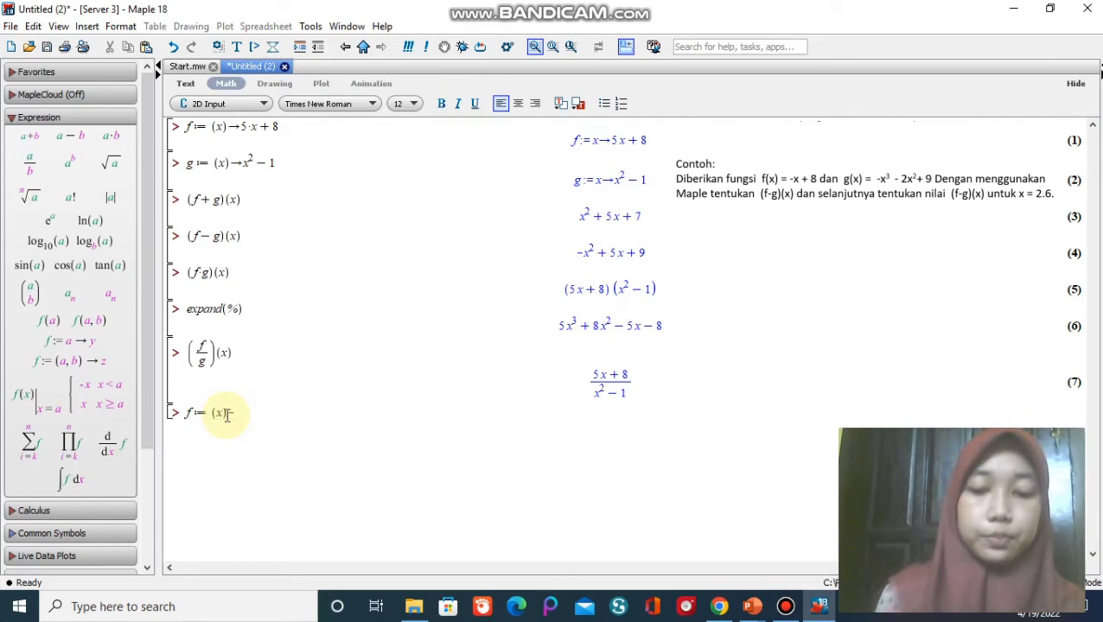
pyautogui.write('>-x')
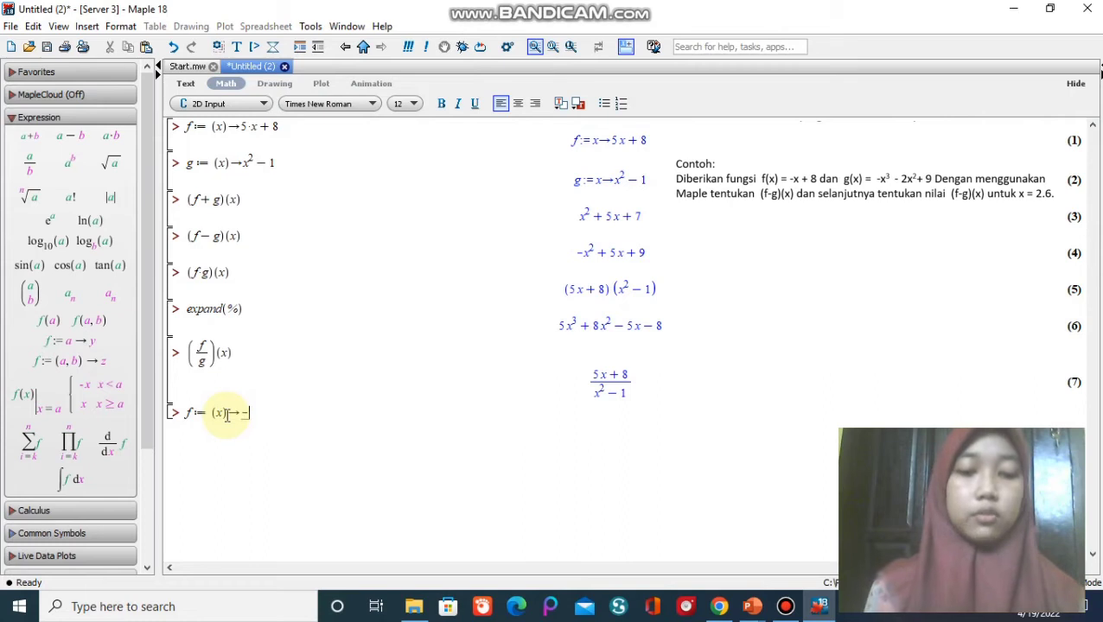
pyautogui.write('+8')
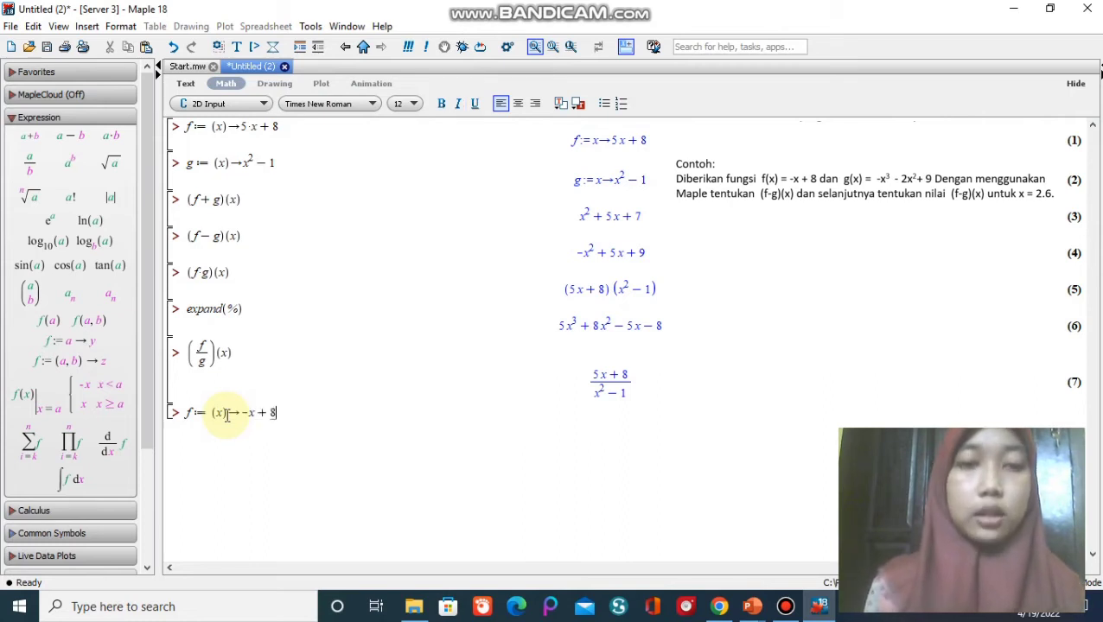
pyautogui.press('Return')
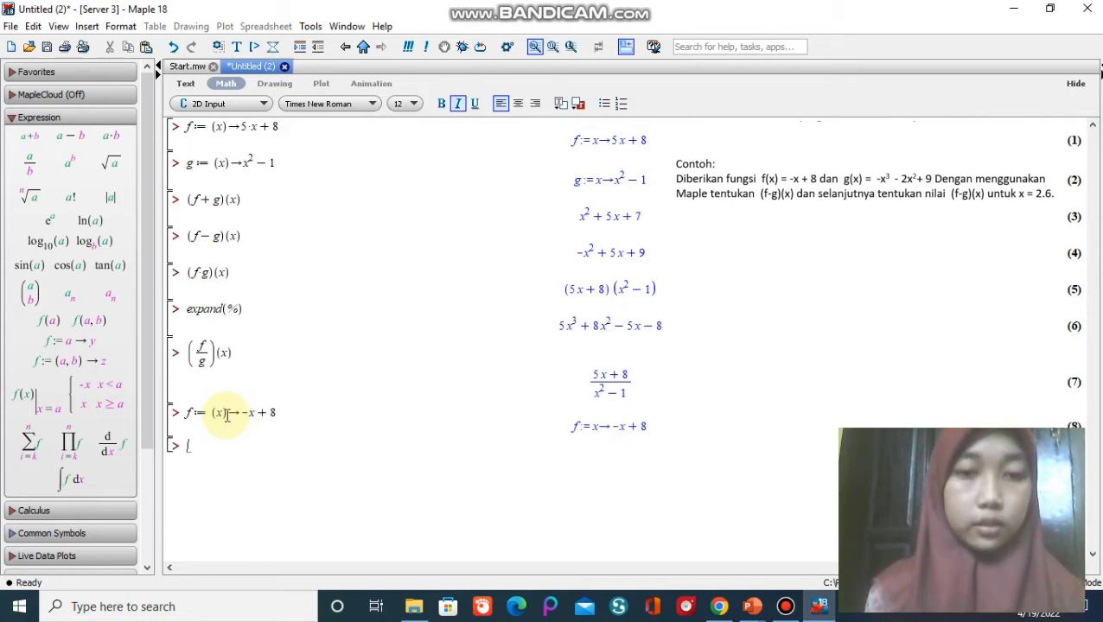
# Redefine the second function as g := (x) -> -x^3 - 2*x^2 + 9 on the next line and evaluate it.
pyautogui.write('g')
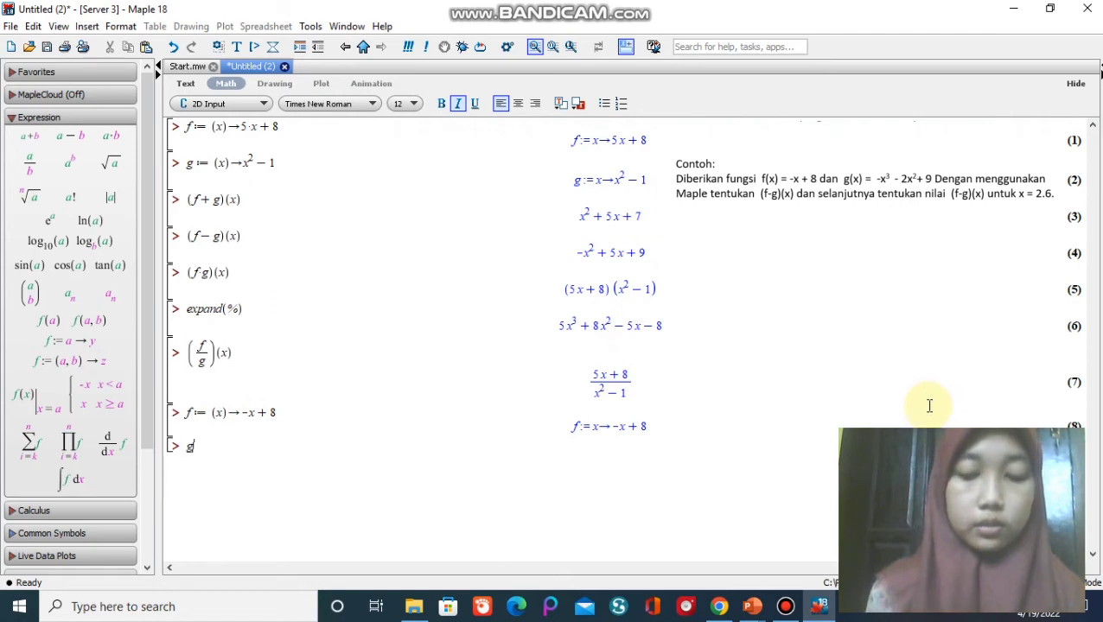
pyautogui.write(':=(')
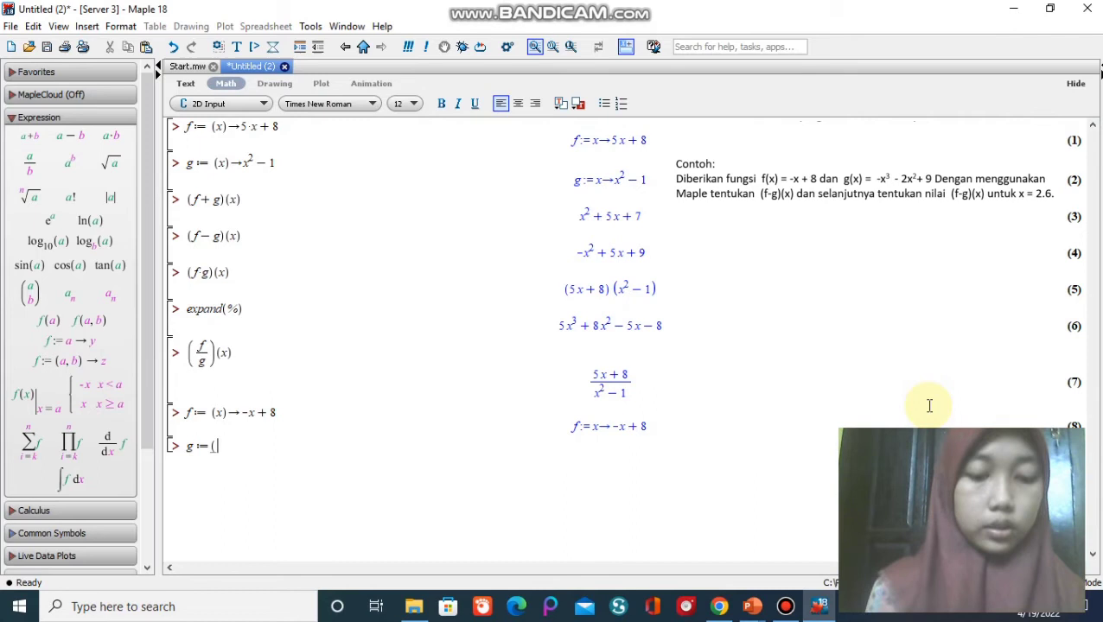
pyautogui.write('x)')
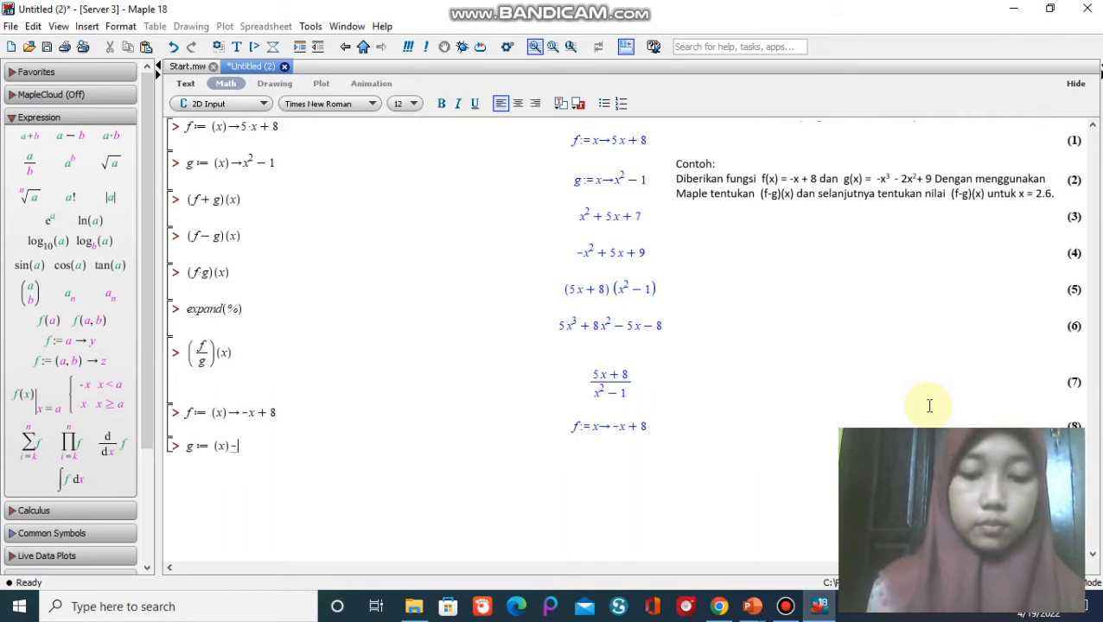
pyautogui.write('->')
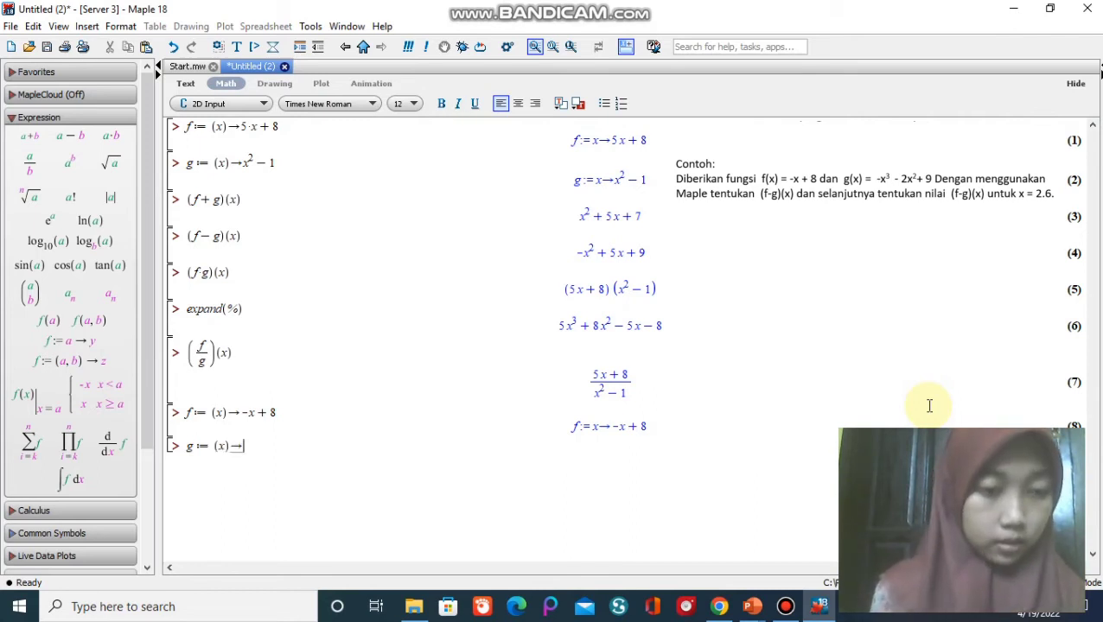
pyautogui.write('-x')
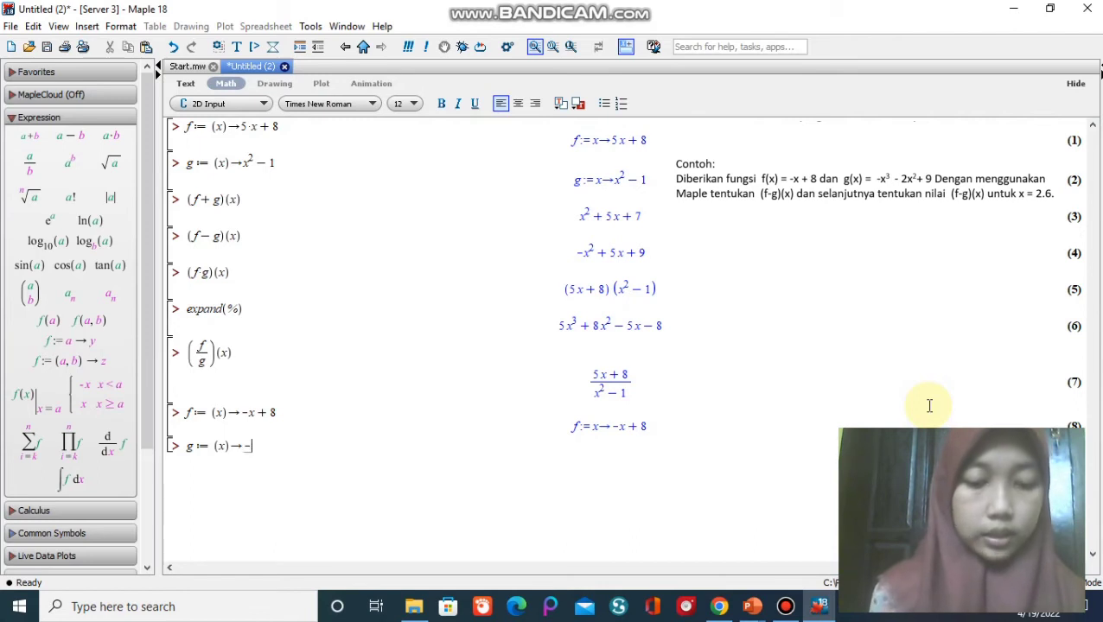
pyautogui.write('^')
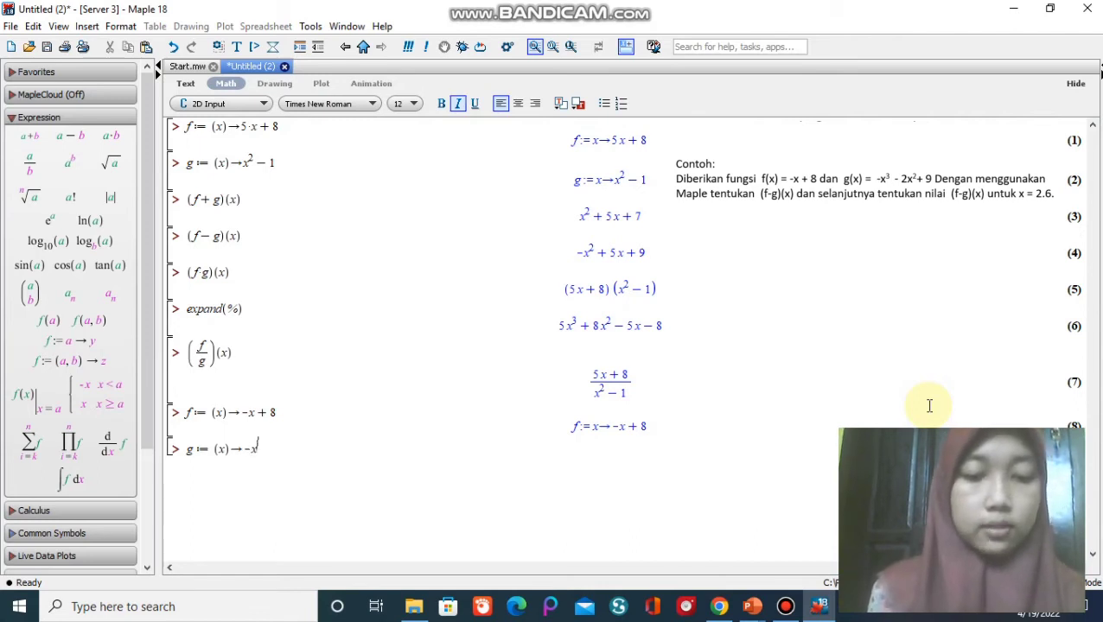
pyautogui.write('3')
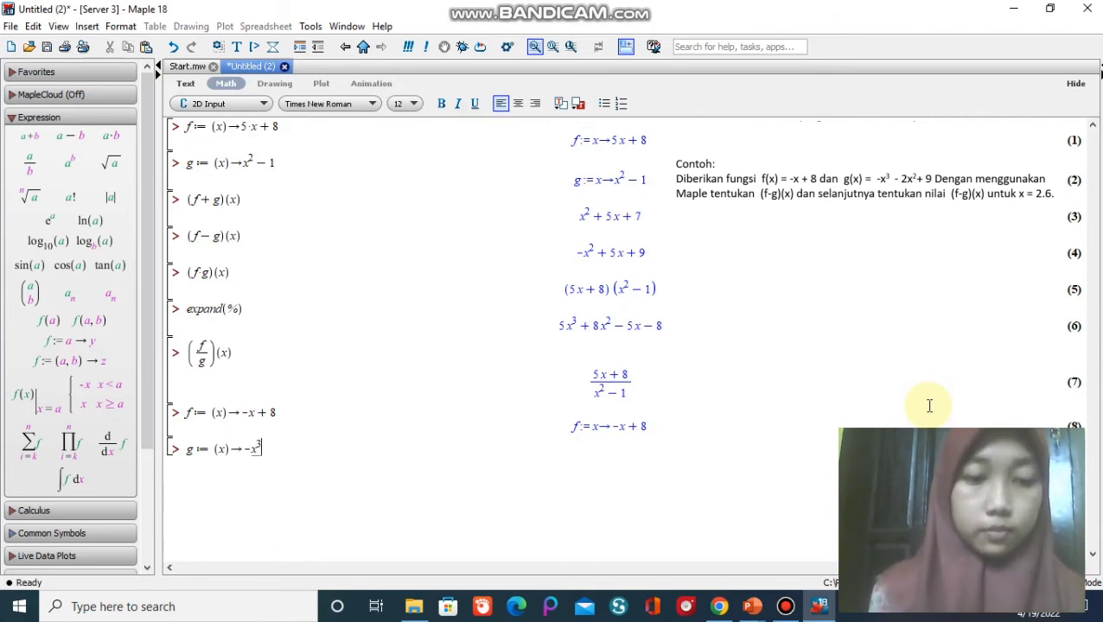
pyautogui.press('Right')
pyautogui.write('-')
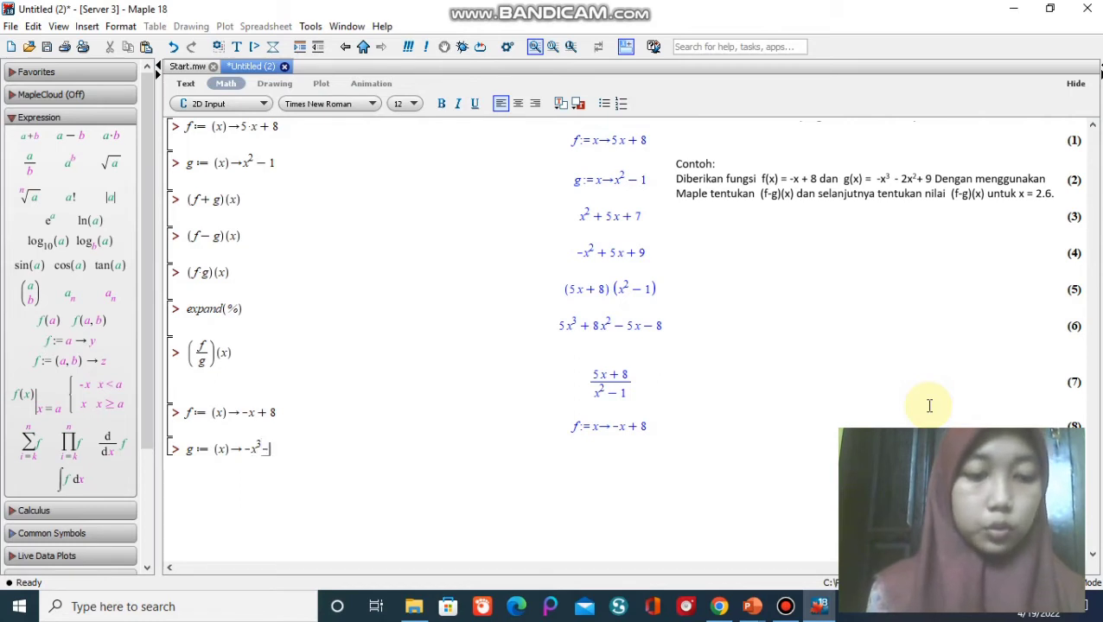
pyautogui.write('2')
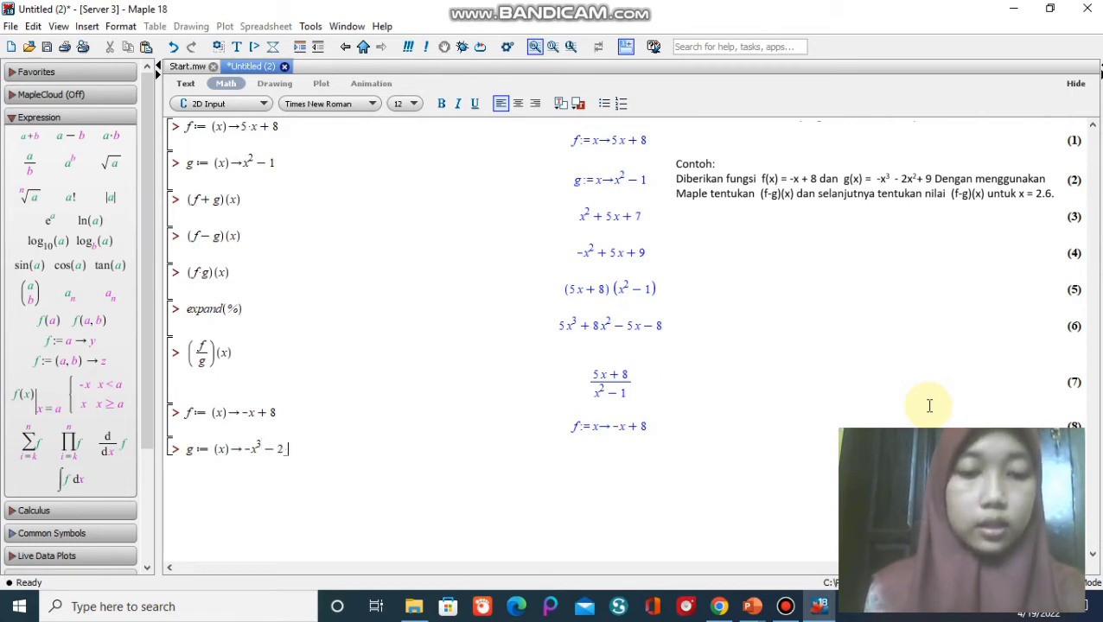
pyautogui.write('*x')
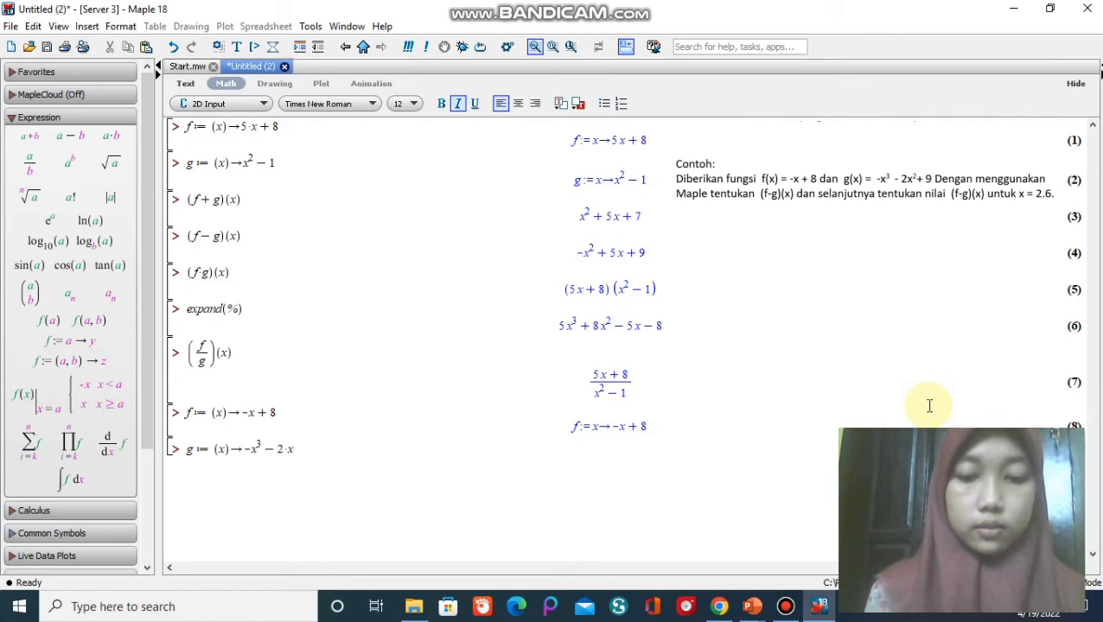
pyautogui.write('^')
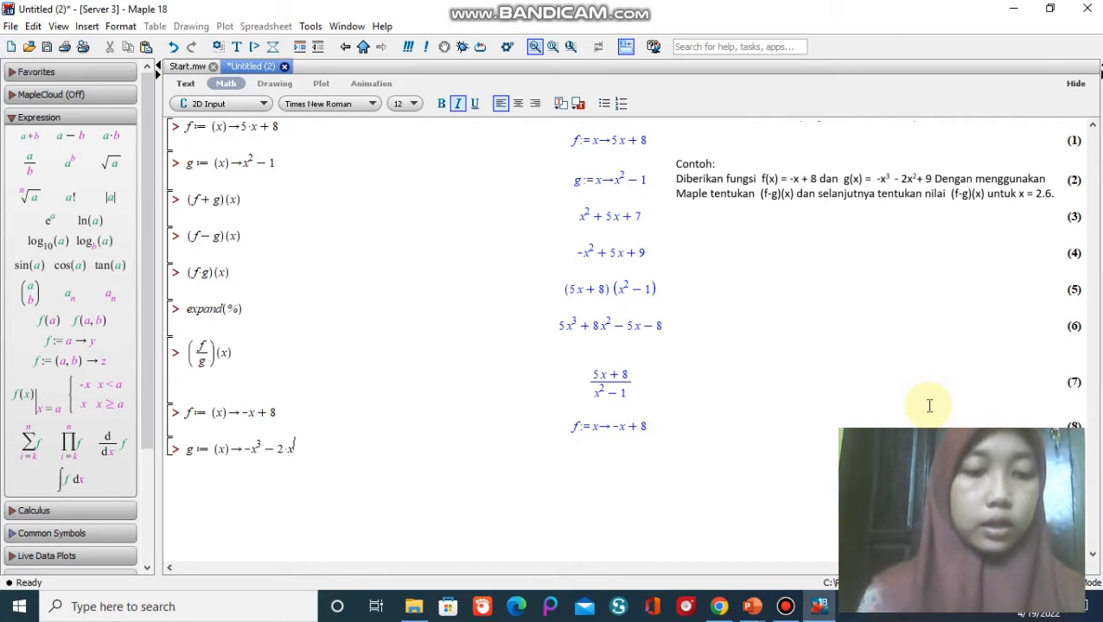
pyautogui.write('2')
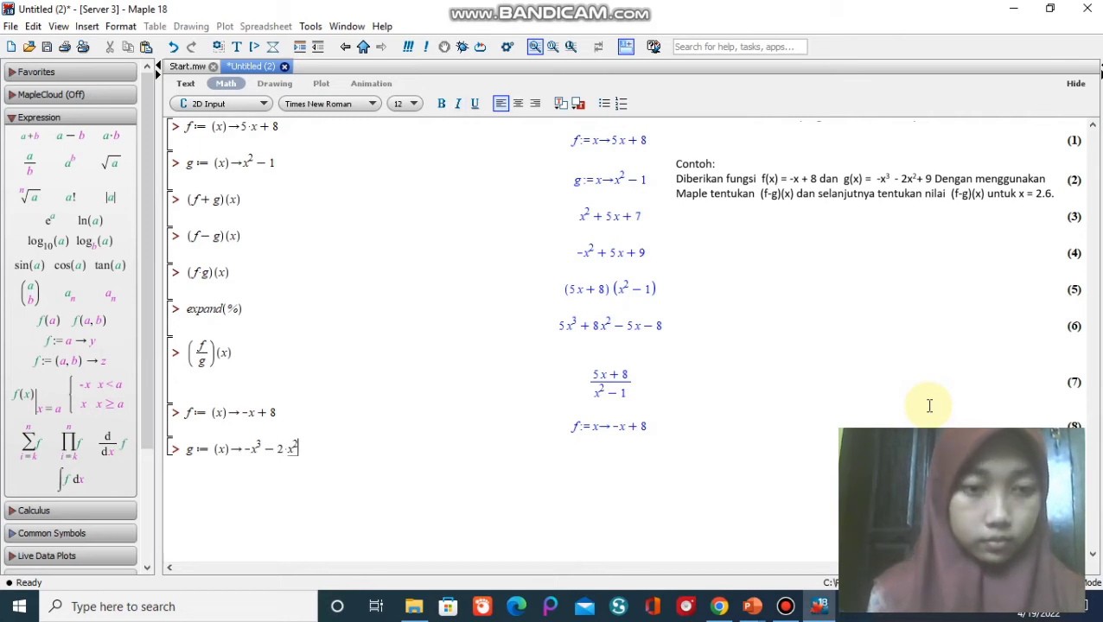
pyautogui.press('Right')
pyautogui.write('+ 9')
pyautogui.press('Return')
# Compute the difference of the two redefined functions by evaluating (f-g)(x).
pyautogui.write('(')
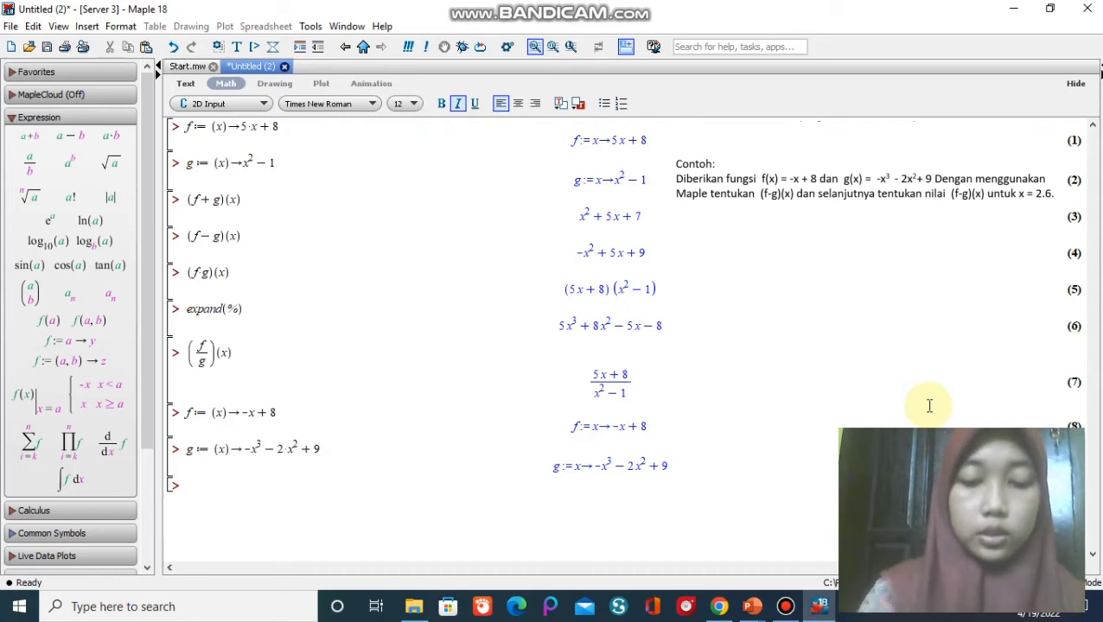
pyautogui.write('(f')
pyautogui.write('-g')
pyautogui.write(')(x')
pyautogui.write(')')
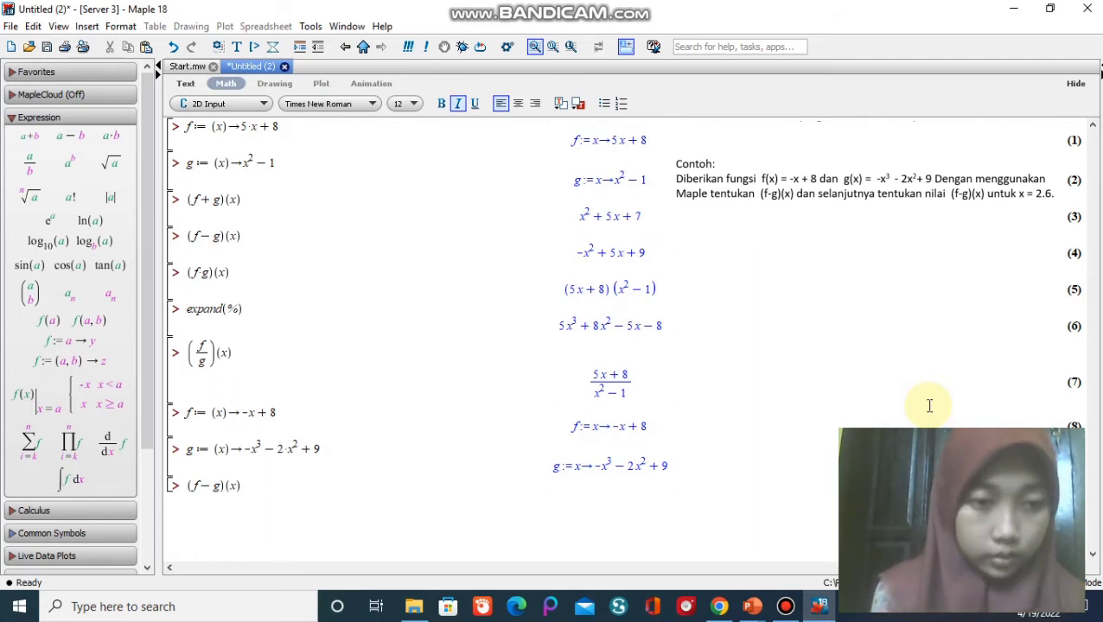
pyautogui.press('Return')
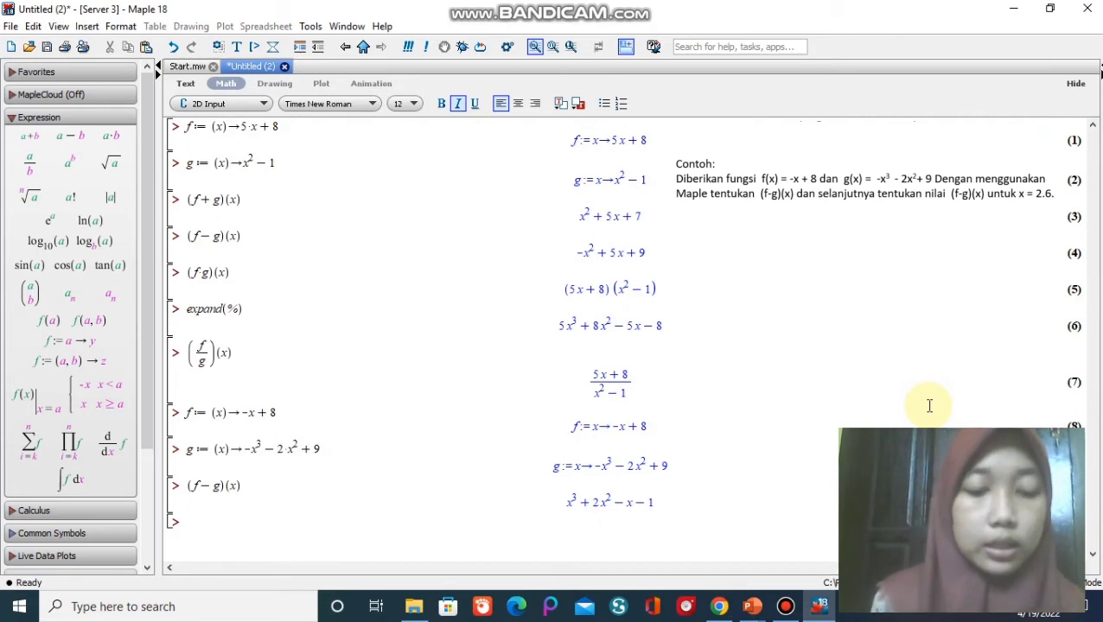
# Evaluate the difference function at x = 2.6 by entering (f-g)(2.6).
pyautogui.write('(f-')
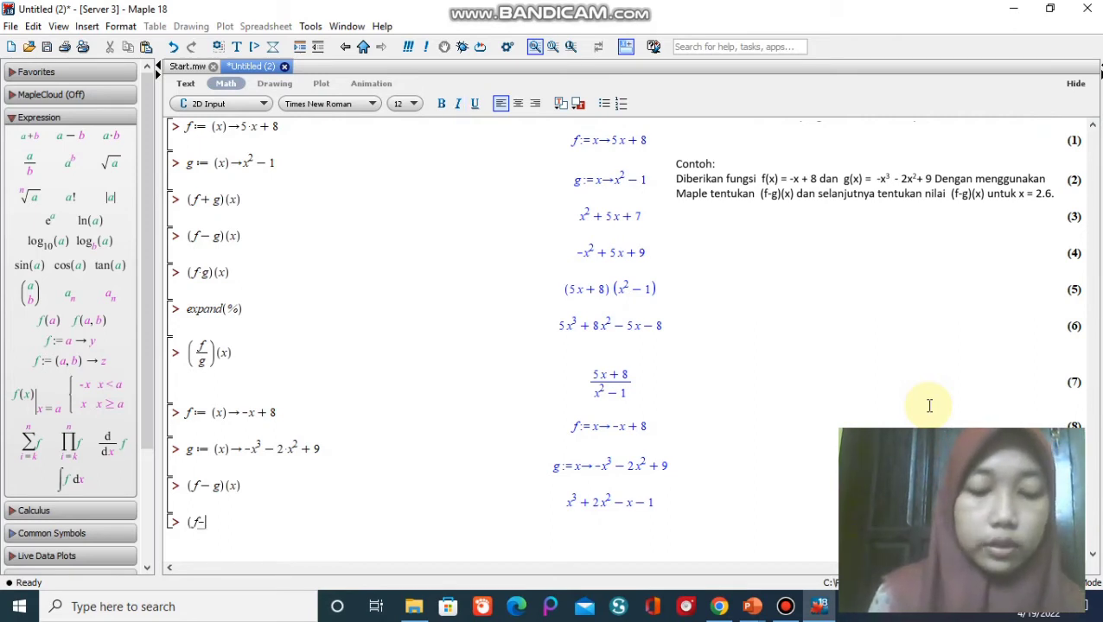
pyautogui.write('g)(')
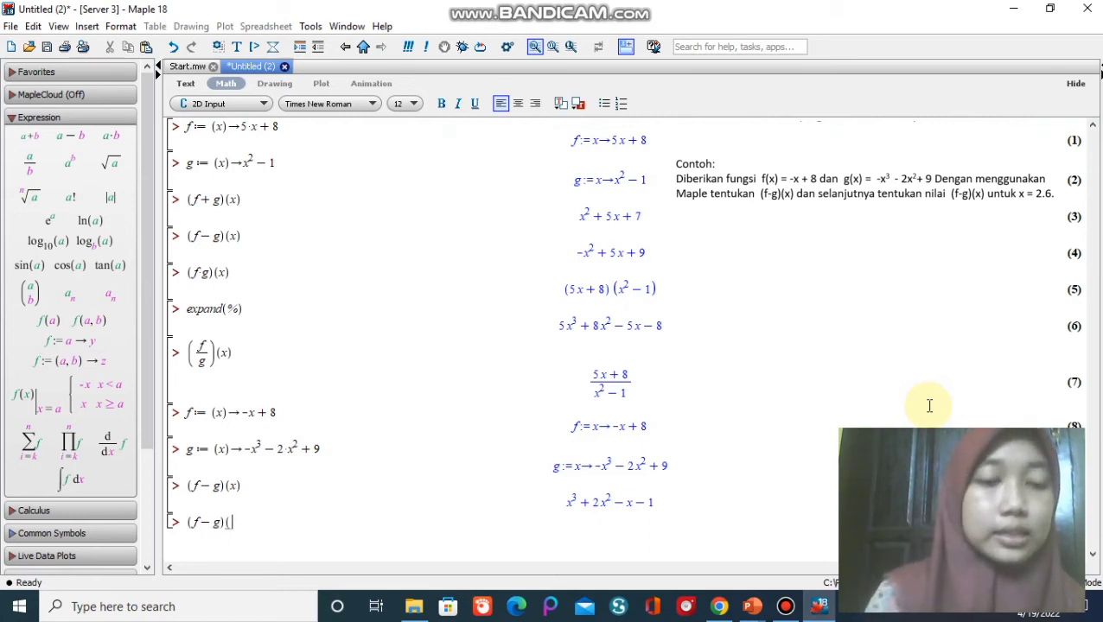
pyautogui.write('2')
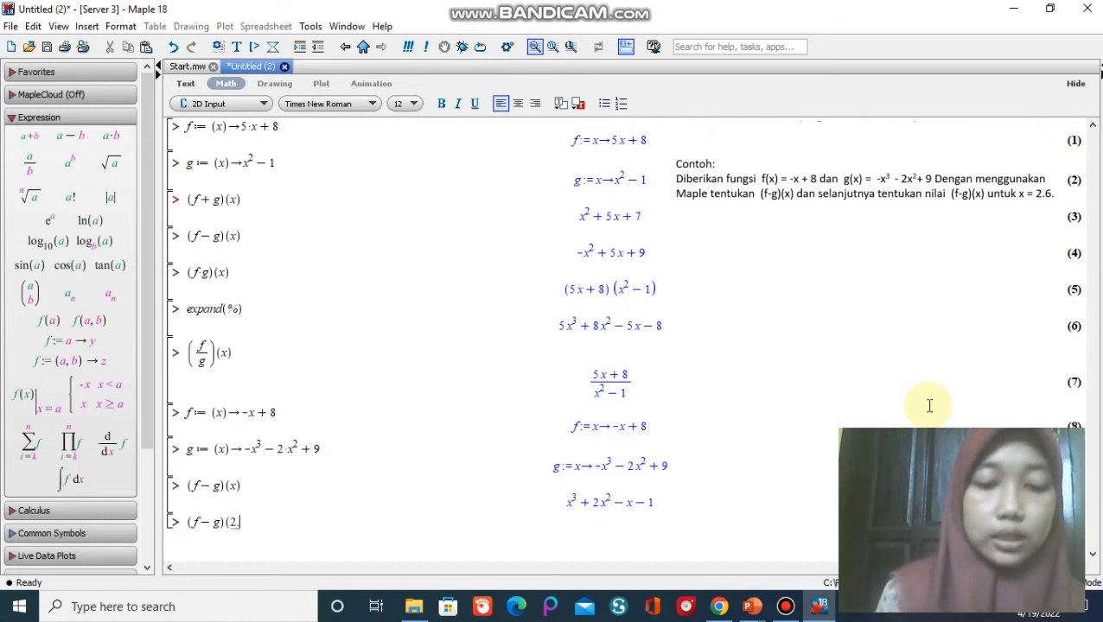
pyautogui.write('.6')
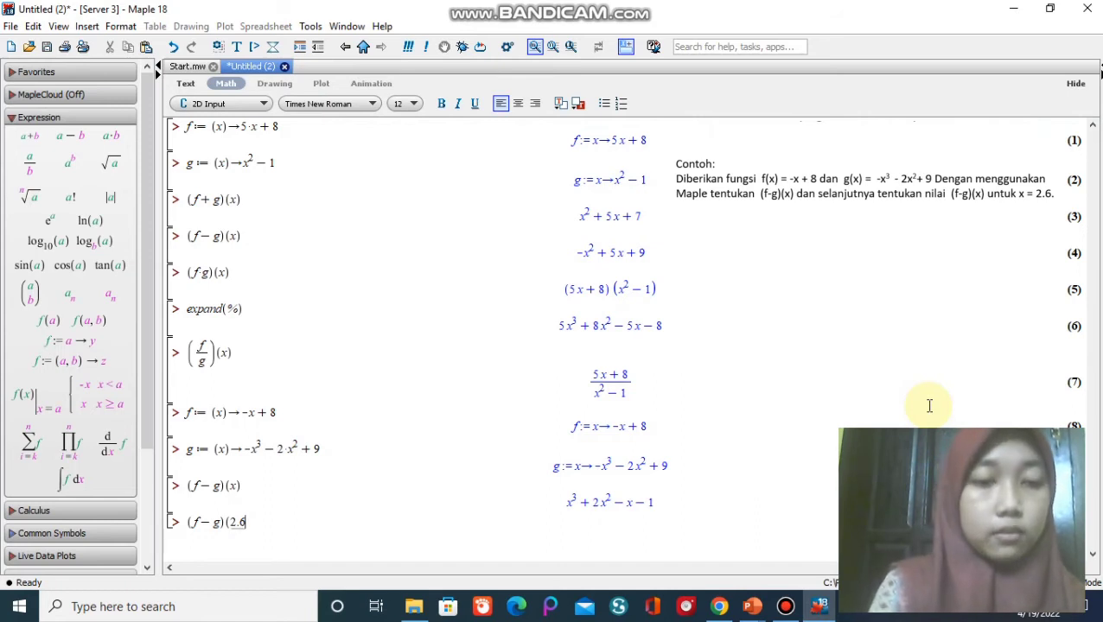
pyautogui.write(')')
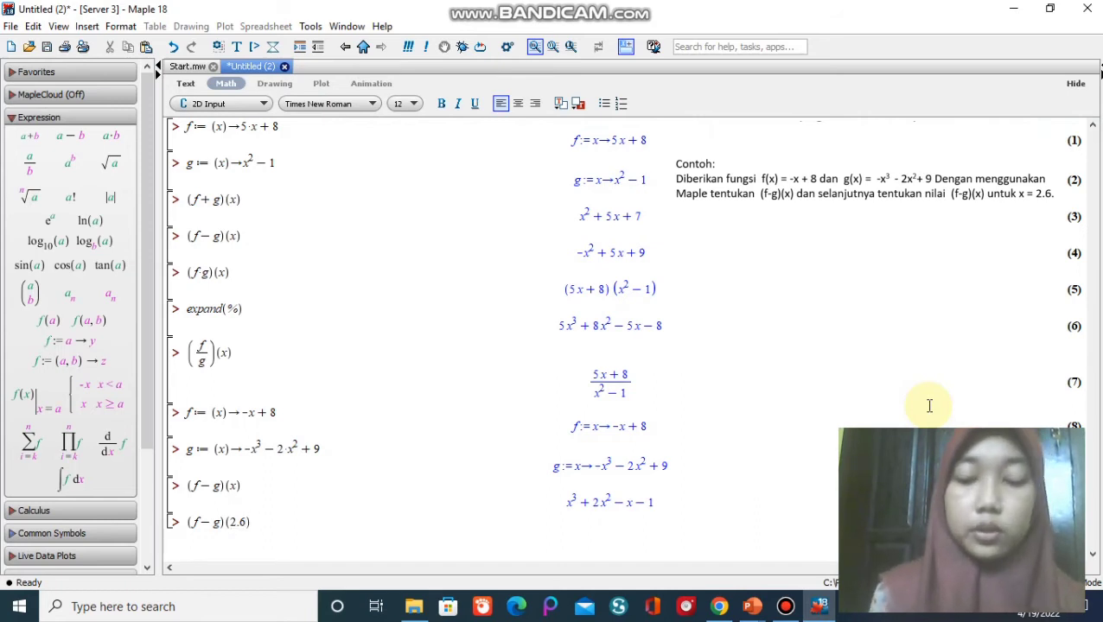
pyautogui.press('Return')
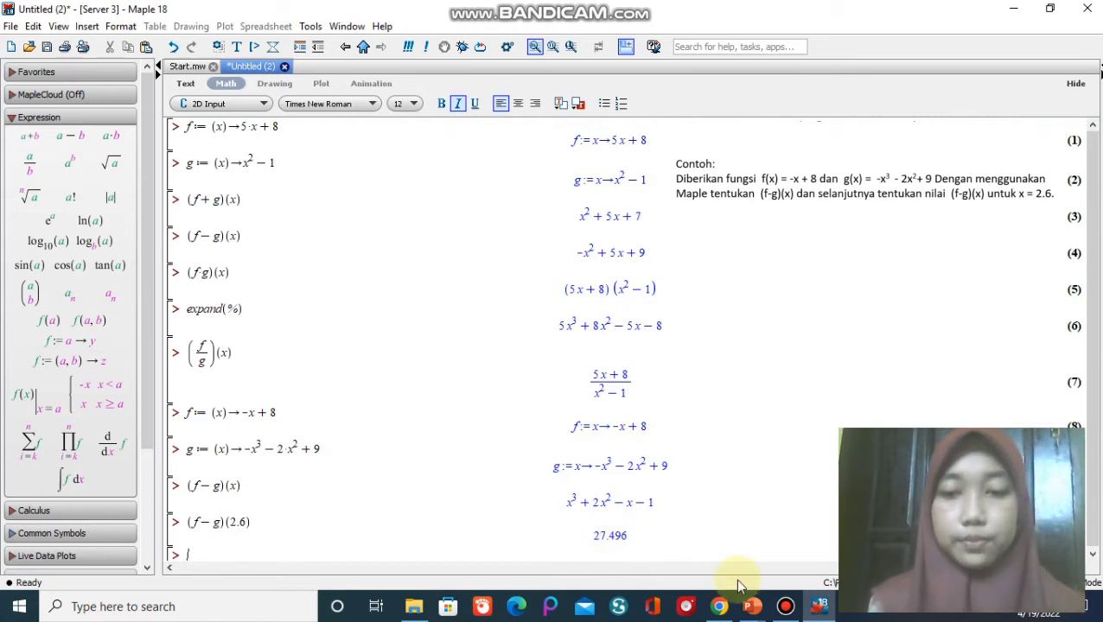
# Switch to the pertemuan 7 presentation in PowerPoint and advance to slide 5 to check the example's solution.
pyautogui.moveTo(755, 610)
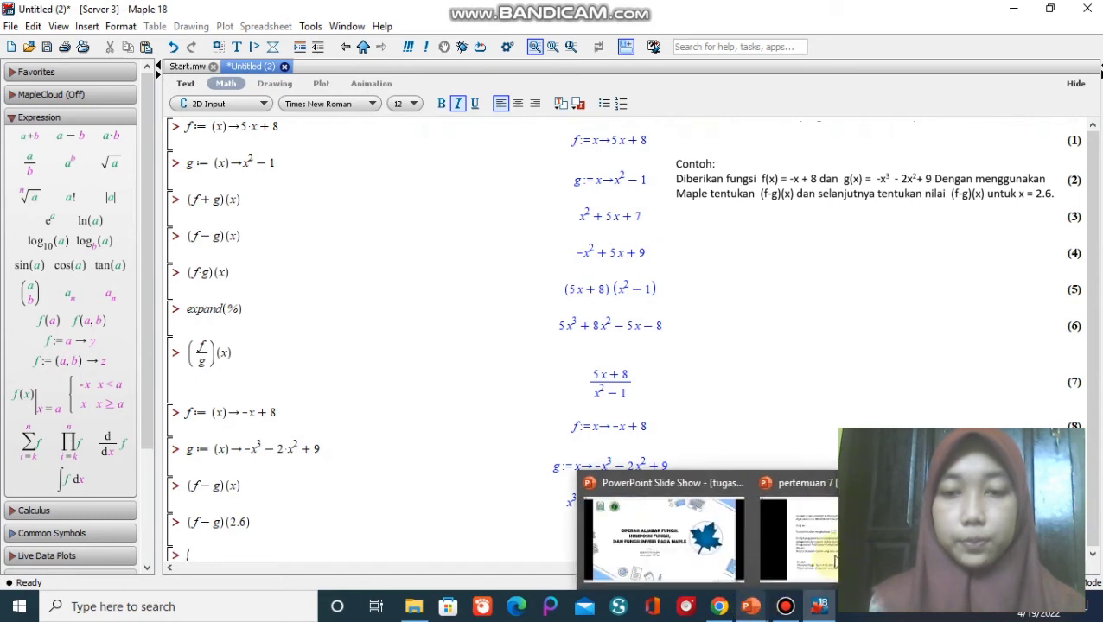
pyautogui.click(786, 529)
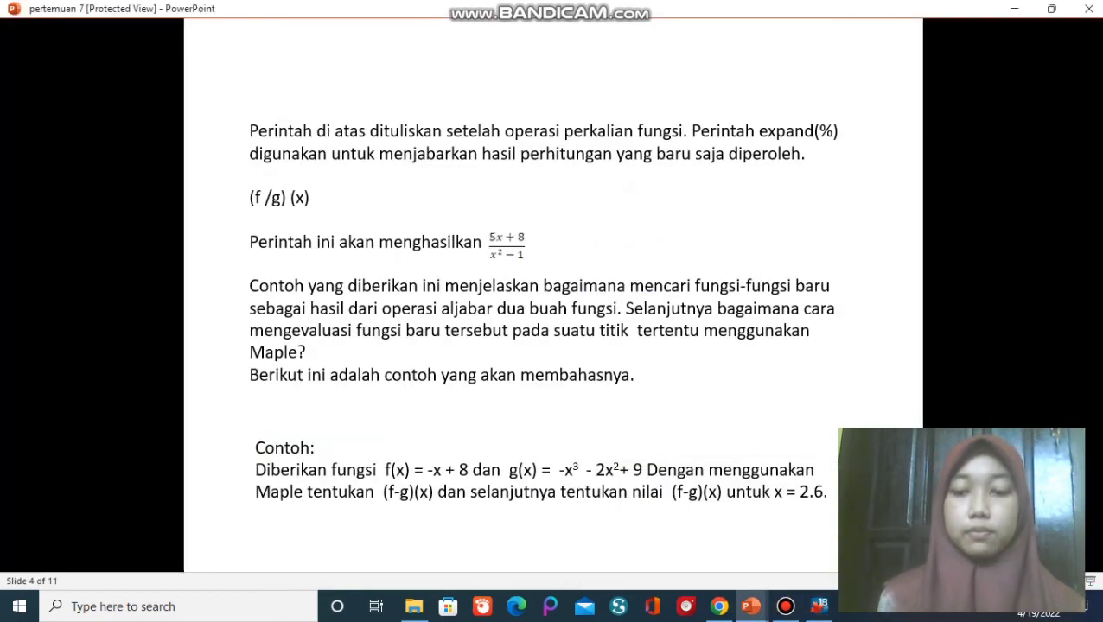
pyautogui.press('pagedown')
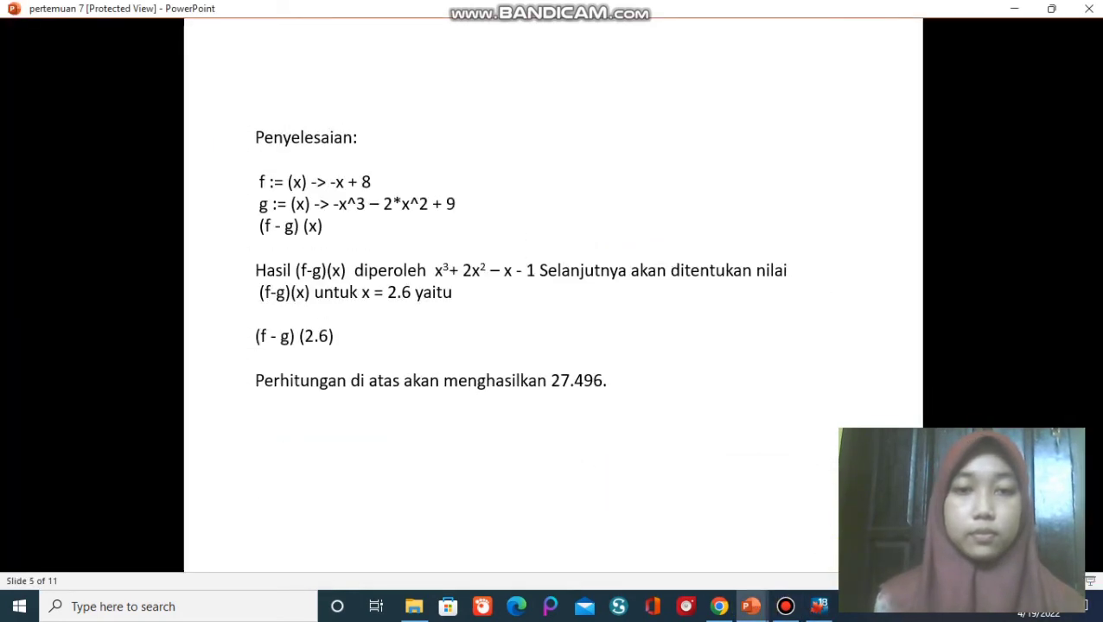
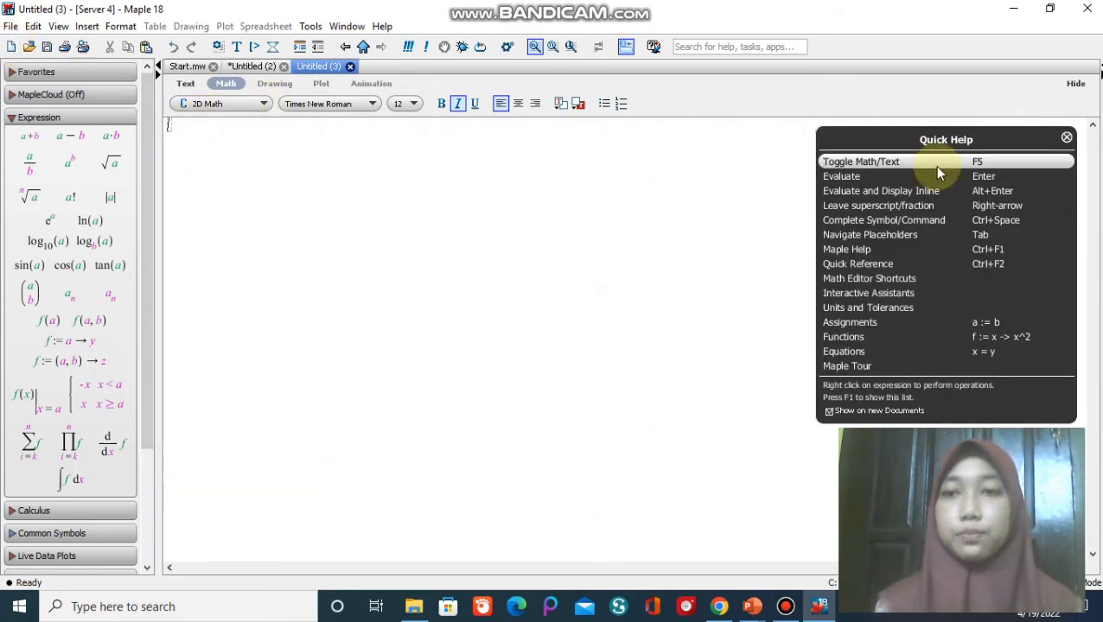
# Dismiss the Quick Help list, define the first function as f := (x) -> 2*x + 1 and evaluate it.
pyautogui.click(1067, 139)
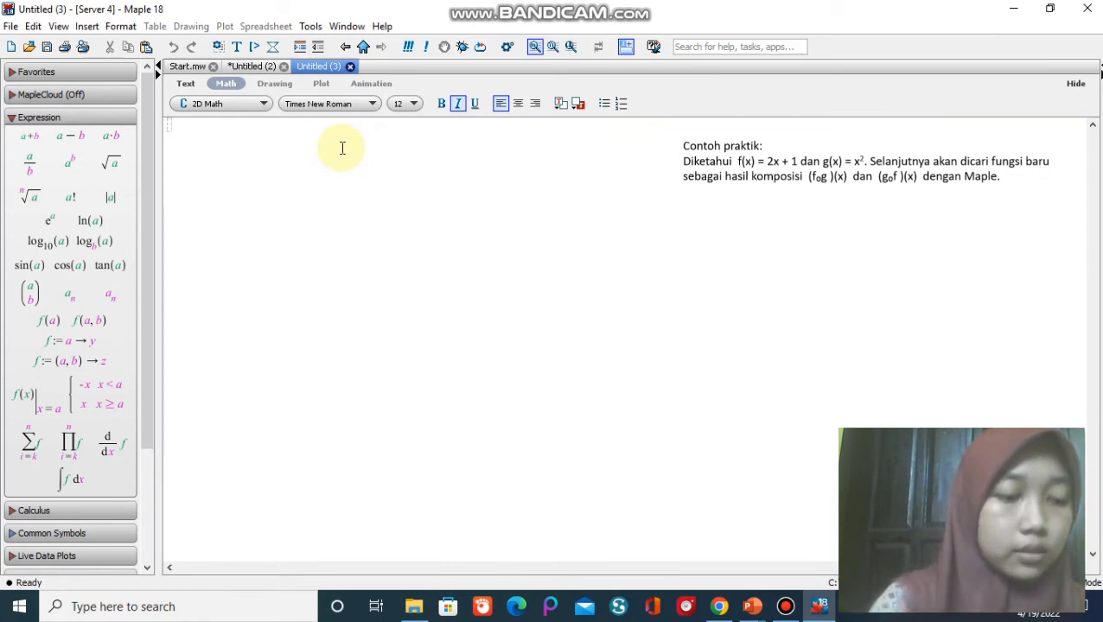
pyautogui.write('f')
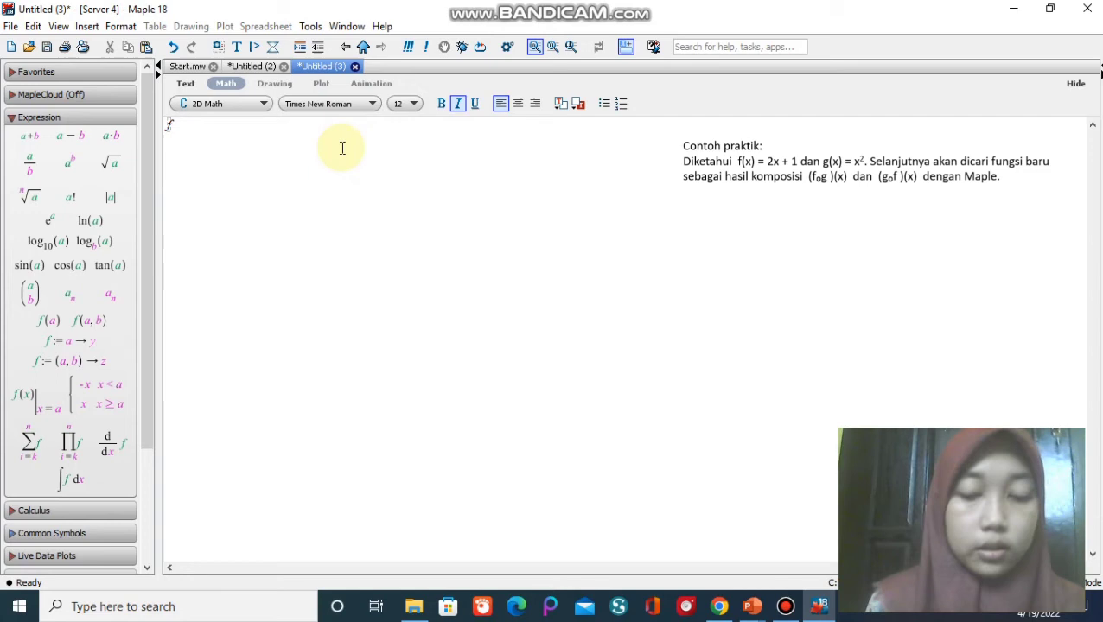
pyautogui.write(':')
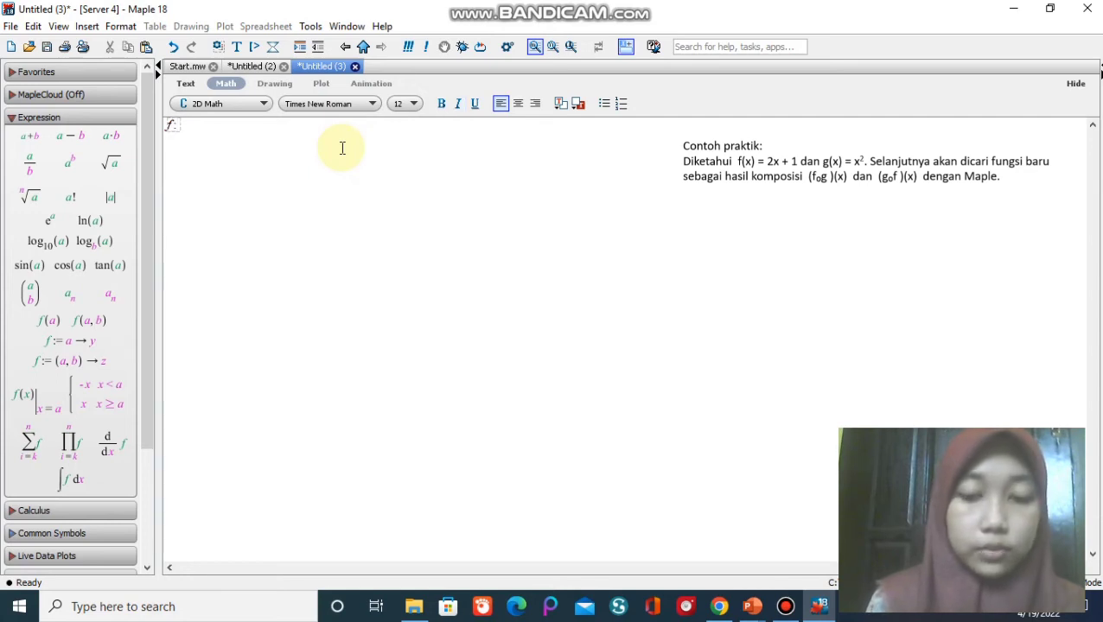
pyautogui.write('=')
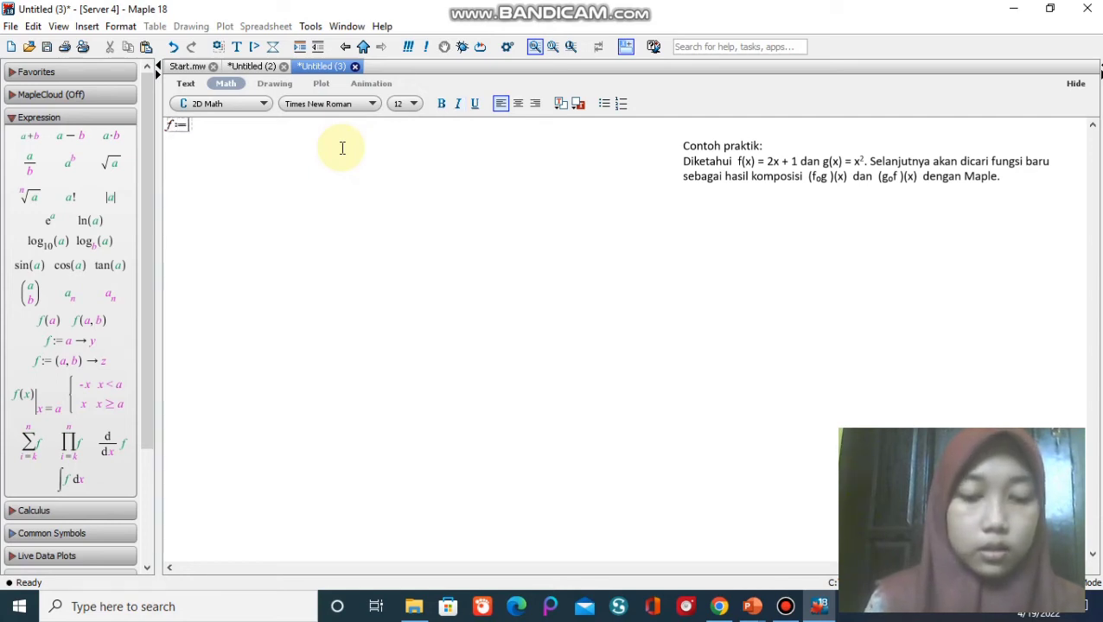
pyautogui.write('(x')
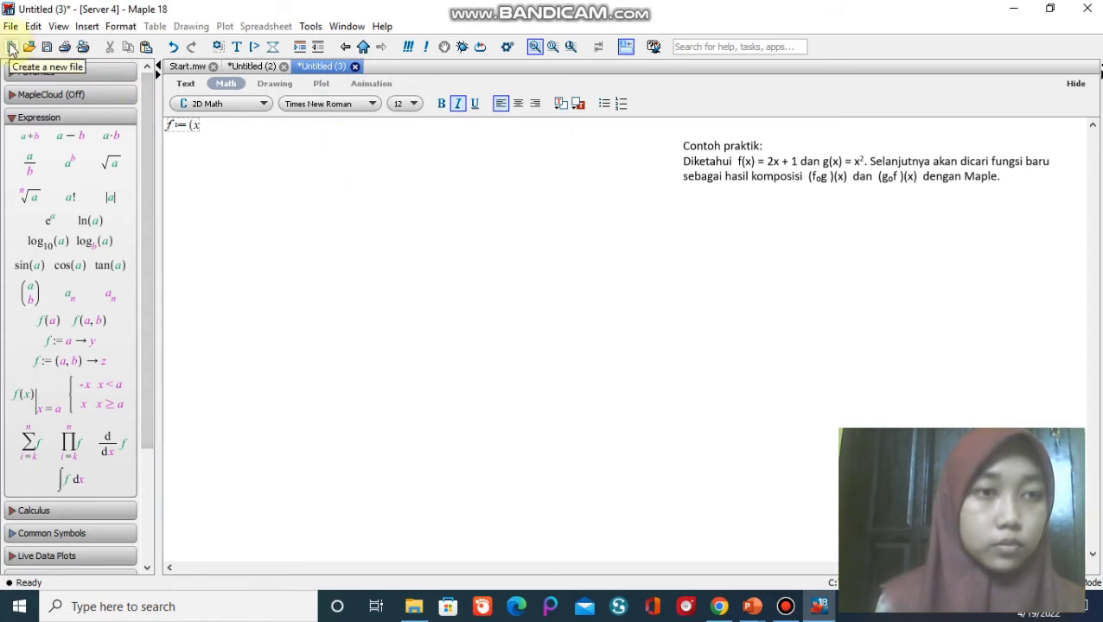
pyautogui.write(')')
pyautogui.write('->')
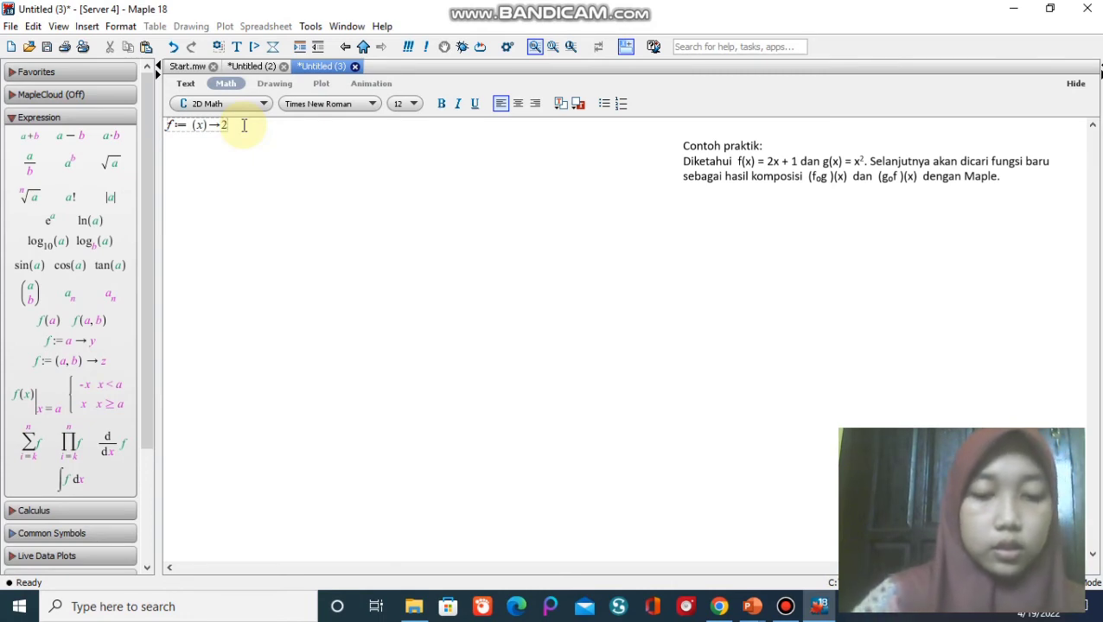
pyautogui.write('2 x')
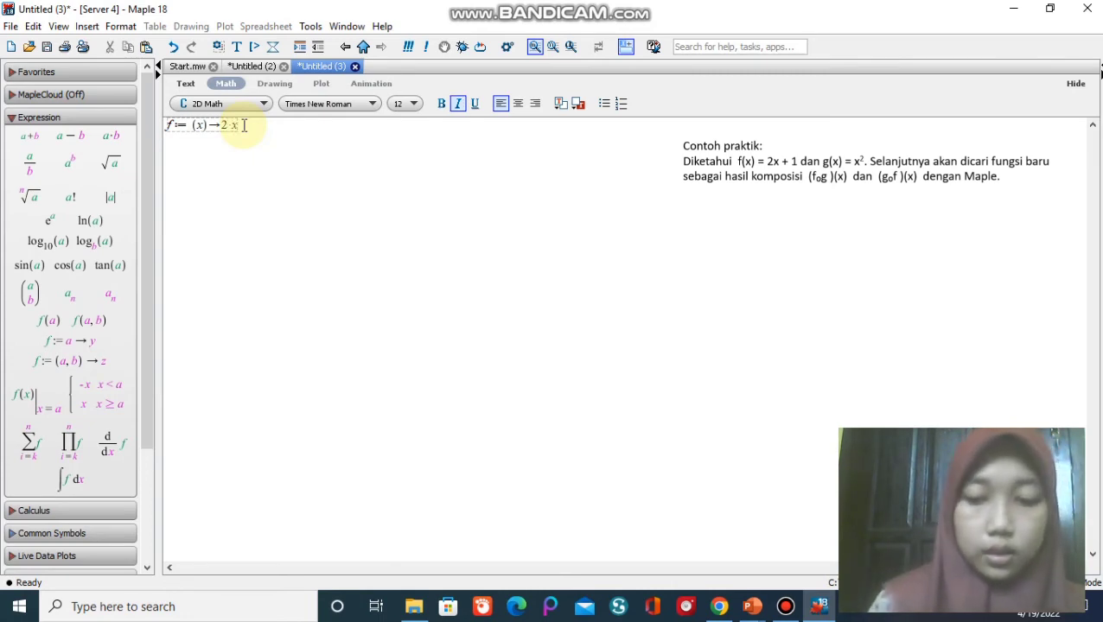
pyautogui.write(' + 1')
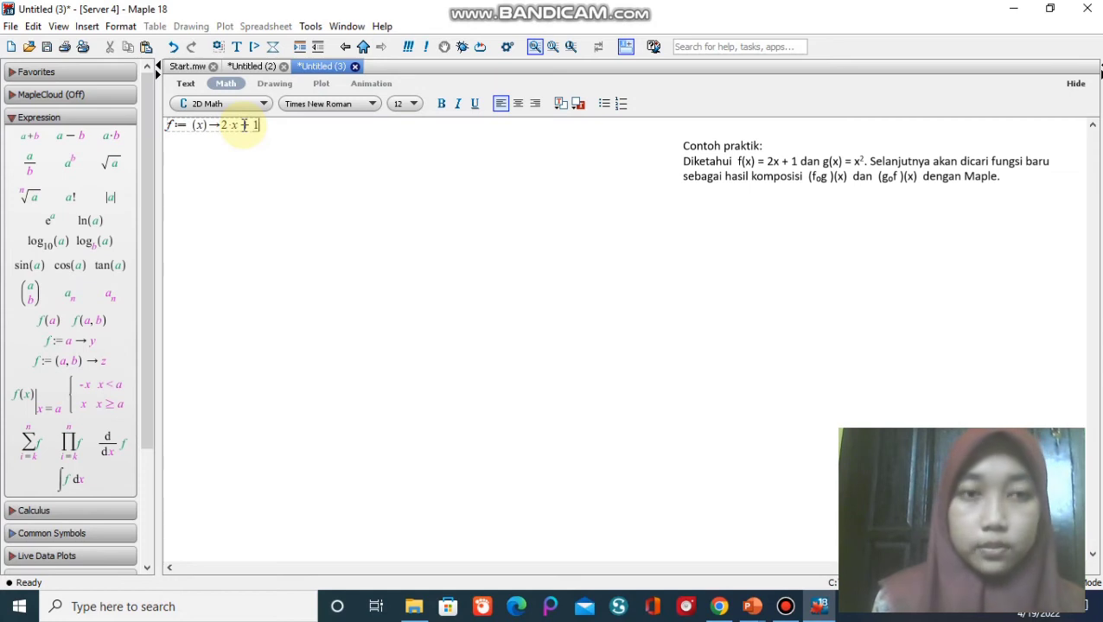
pyautogui.press('Return')
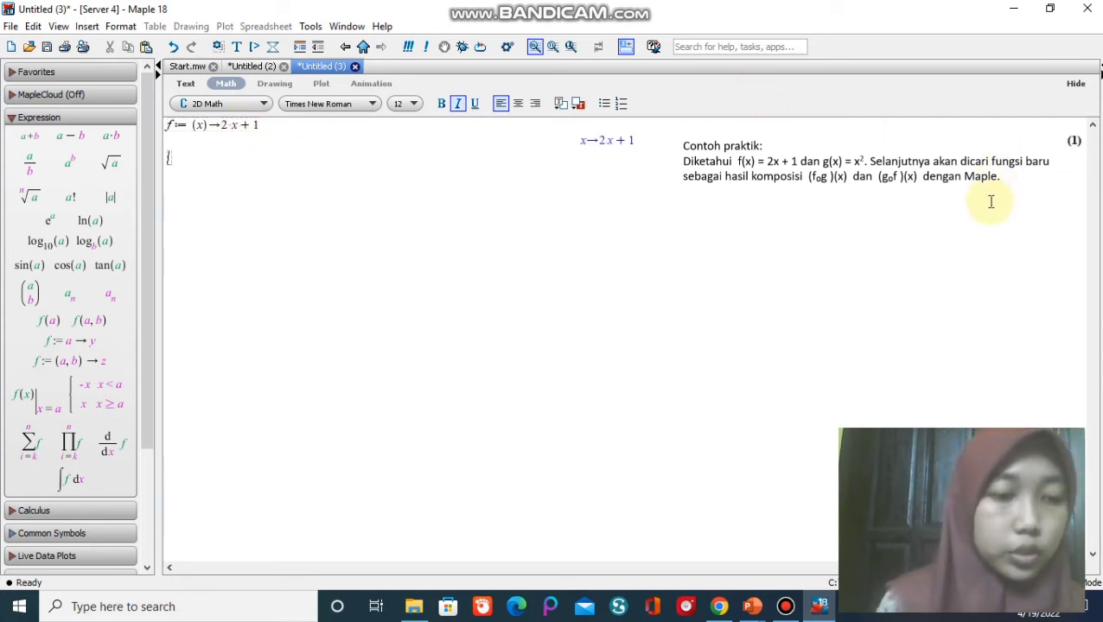
# Define the second function as g := (x) -> x^2 on the next line and evaluate it.
pyautogui.write('g')
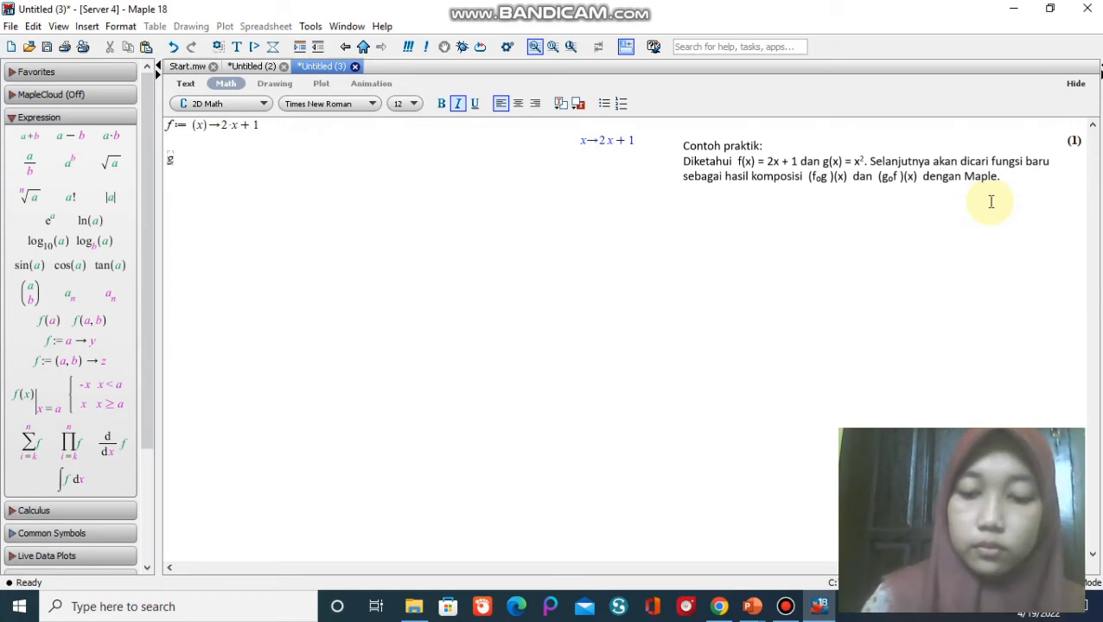
pyautogui.write(':')
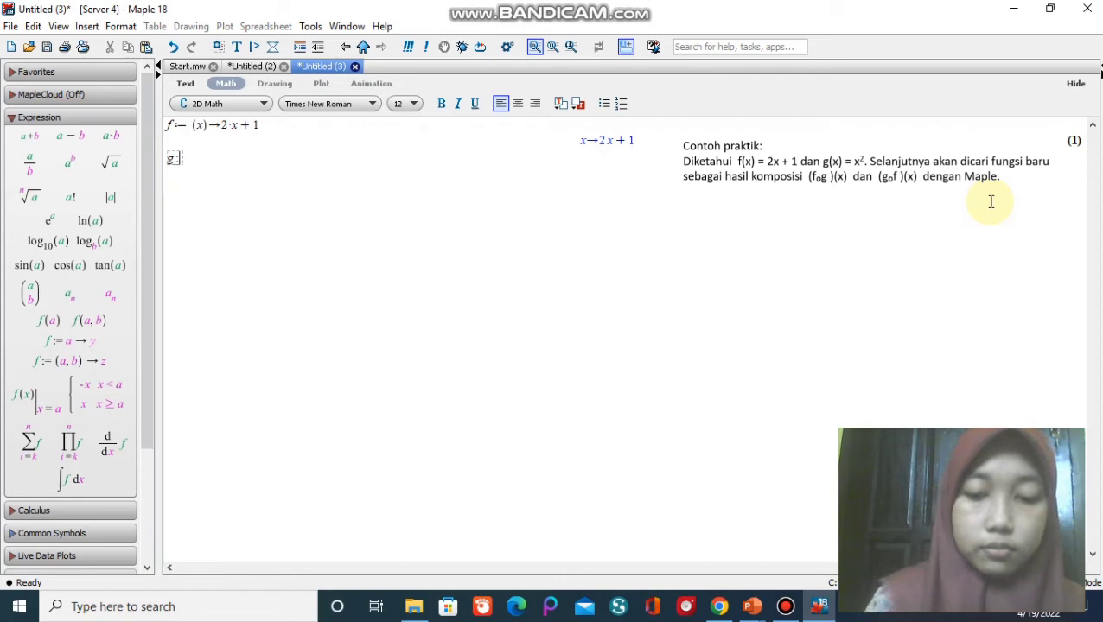
pyautogui.write('=(x')
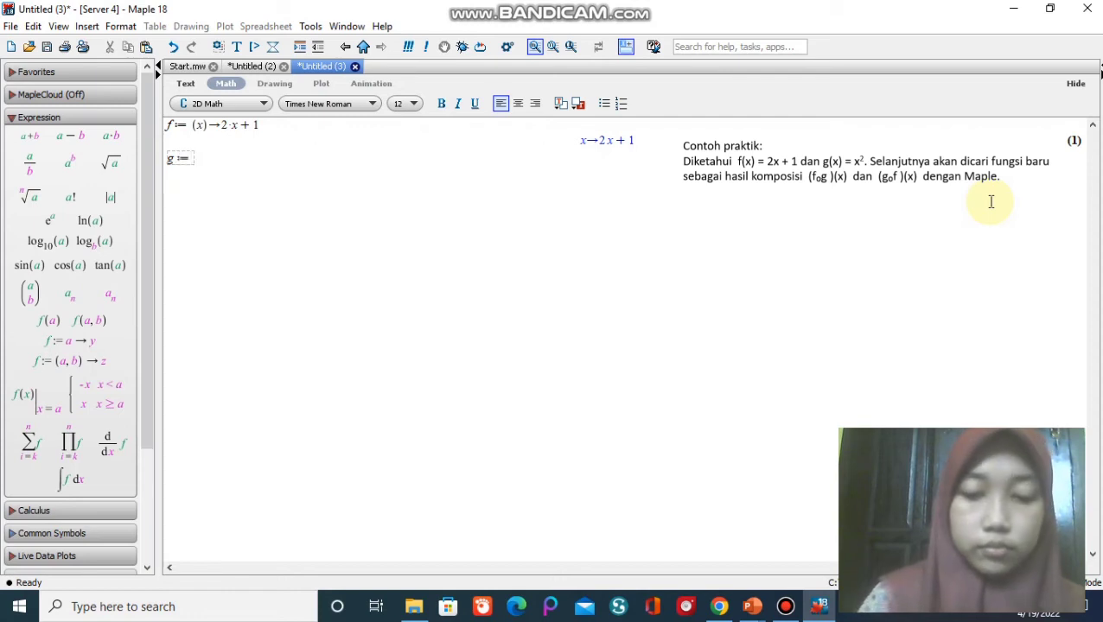
pyautogui.write(')-')
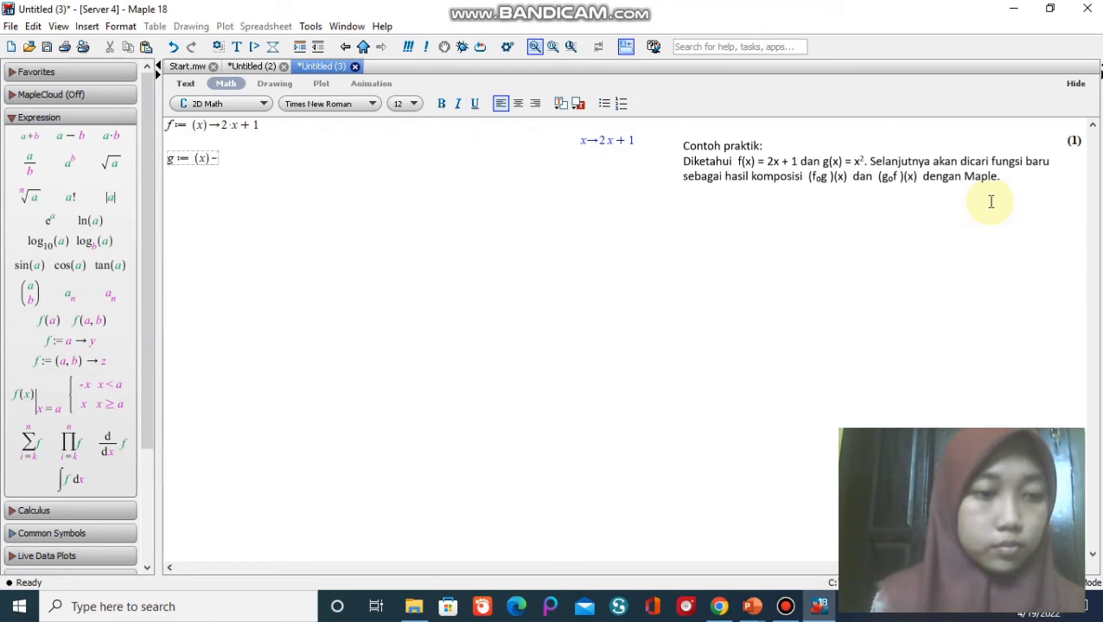
pyautogui.write('>')
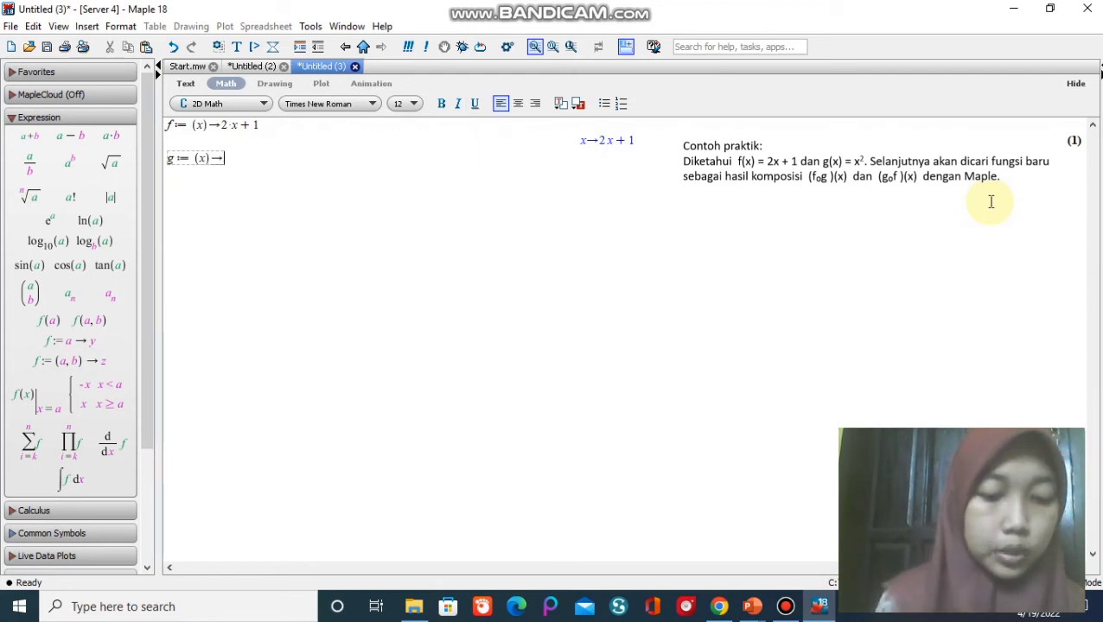
pyautogui.write('x')
pyautogui.write('^2')
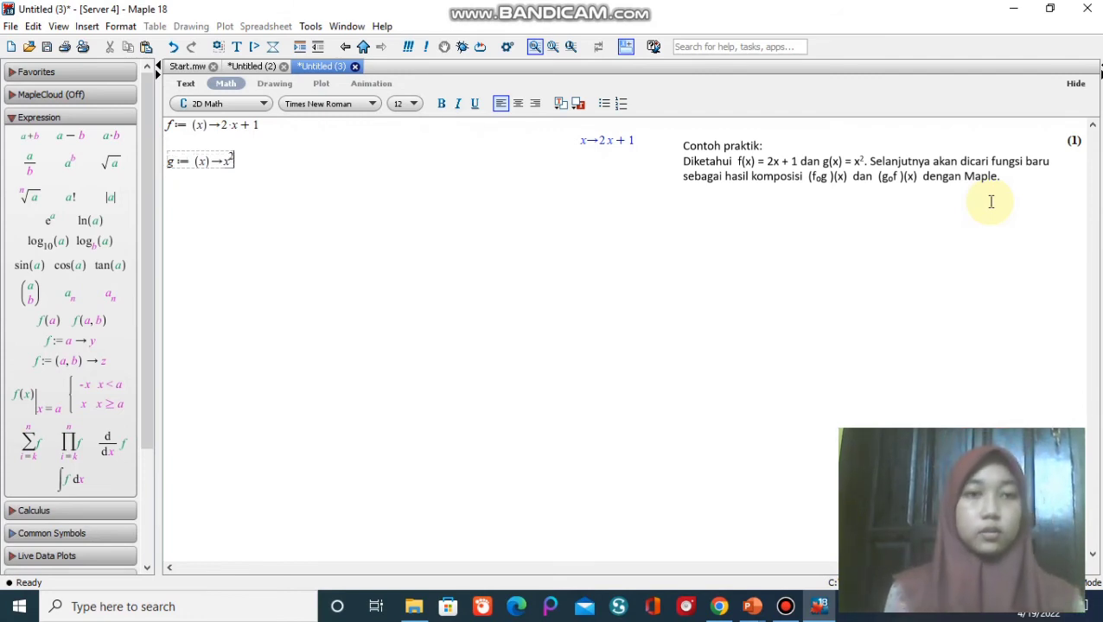
pyautogui.press('Return')
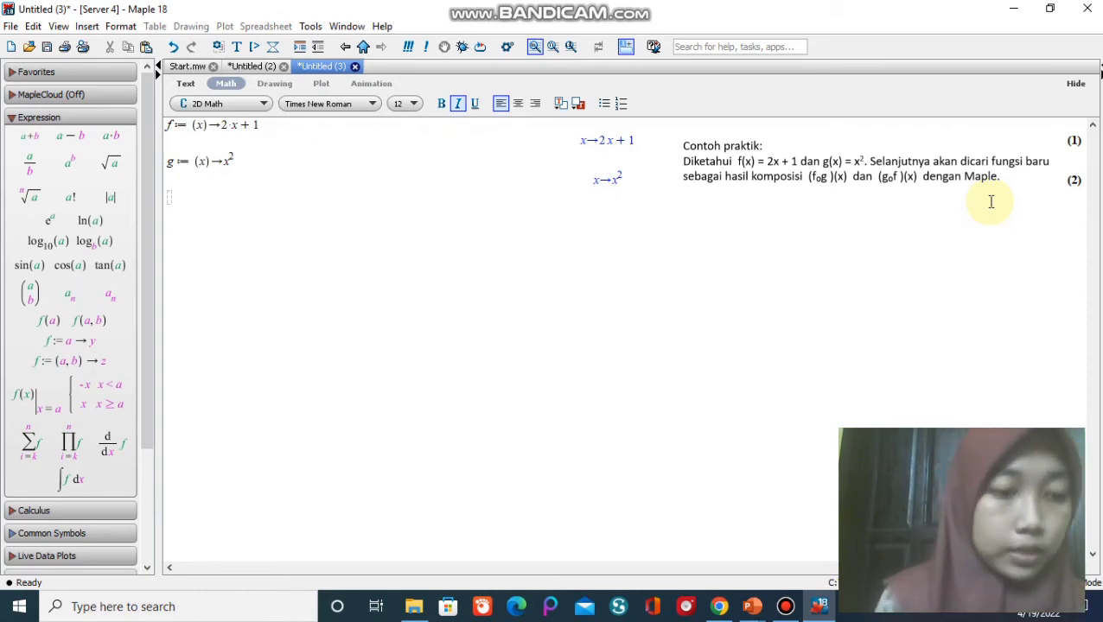
# Compute the composition of f with g by evaluating (f@g)(x).
pyautogui.write('(')
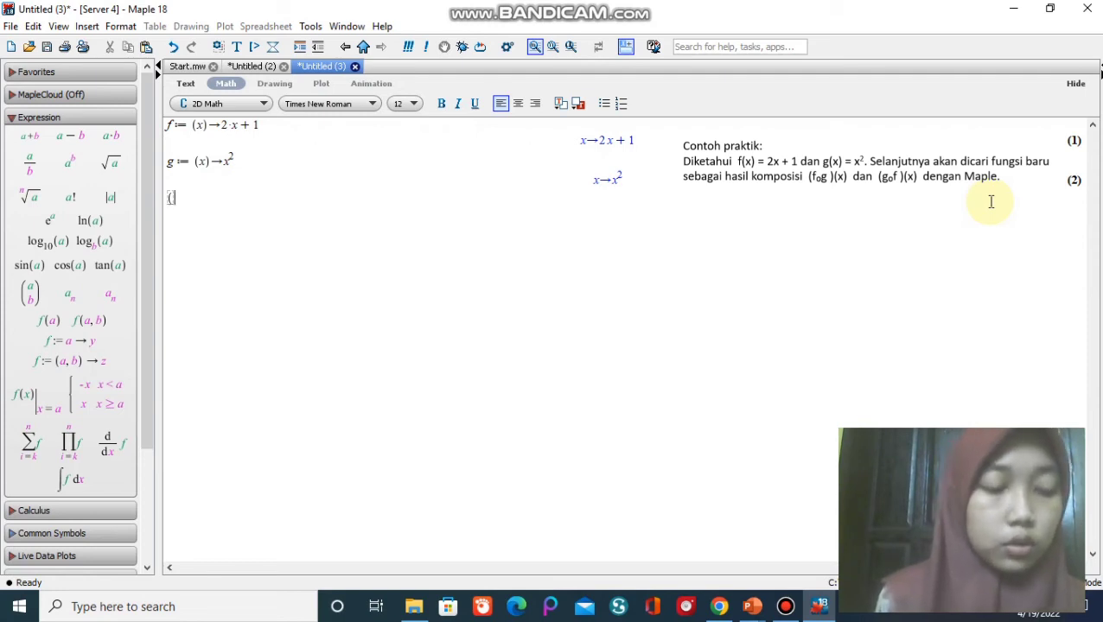
pyautogui.write('f@g)(x)')
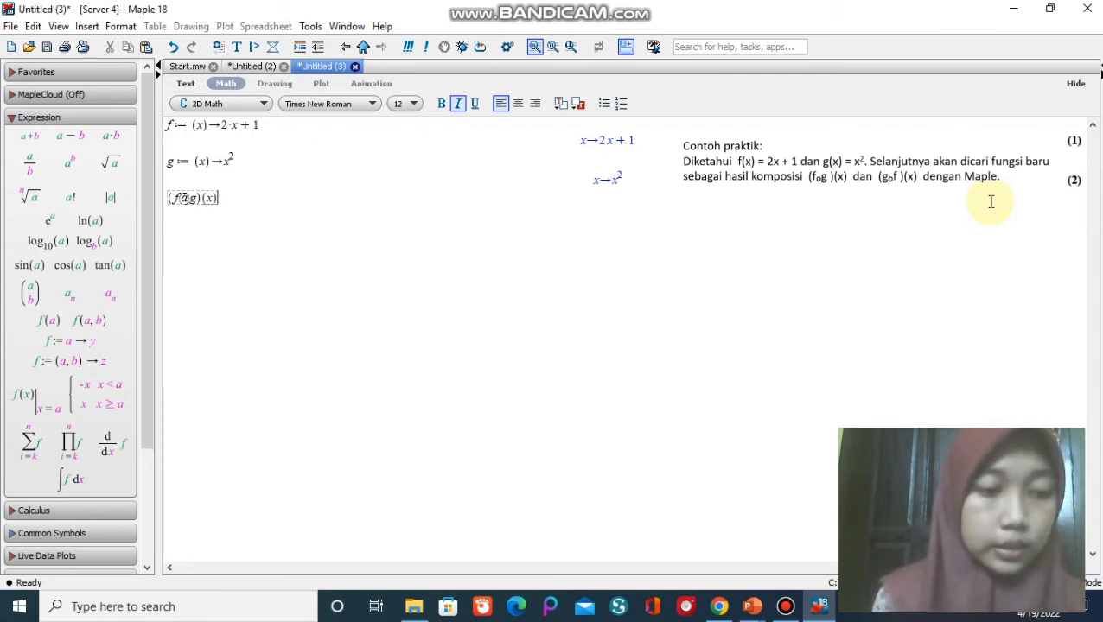
pyautogui.press('Return')
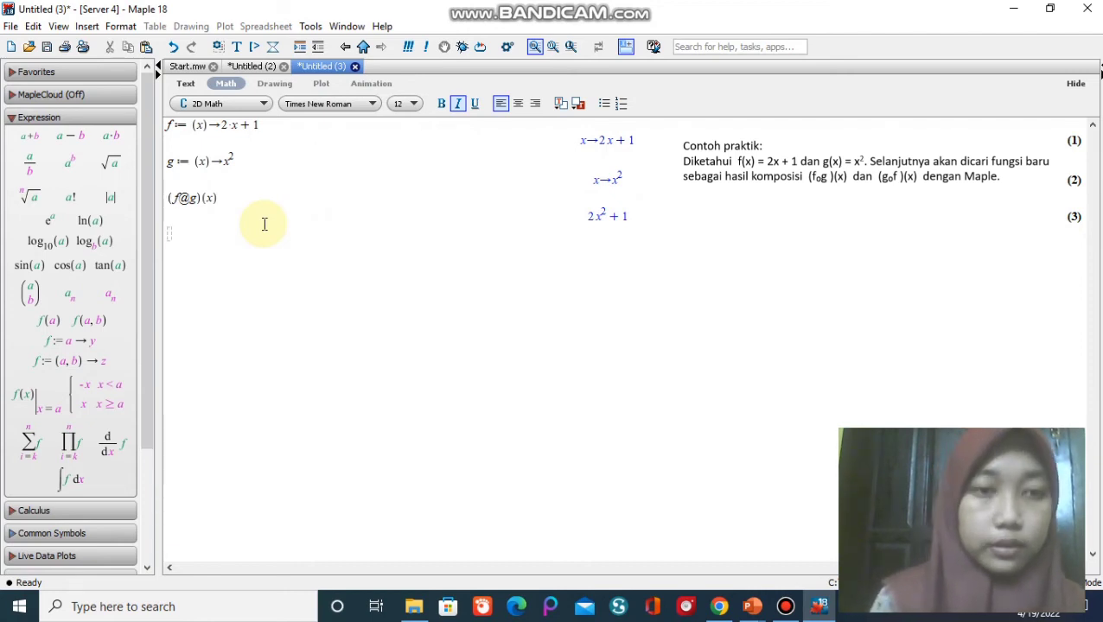
# Compute the reverse composition by evaluating (g@f)(x) on the next line.
pyautogui.write('(')
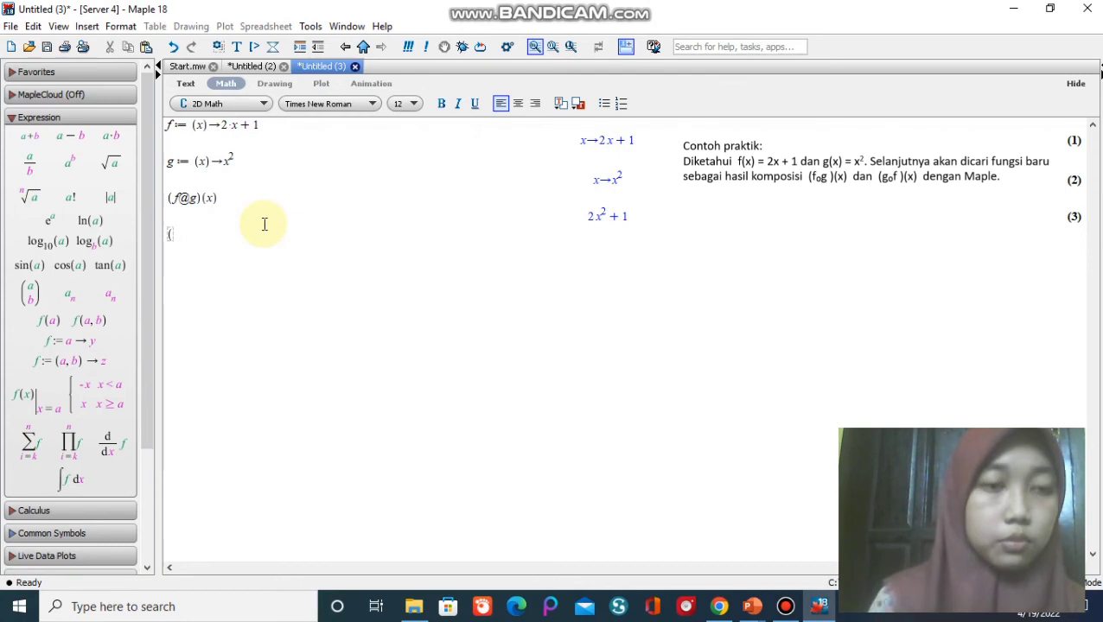
pyautogui.write('g@')
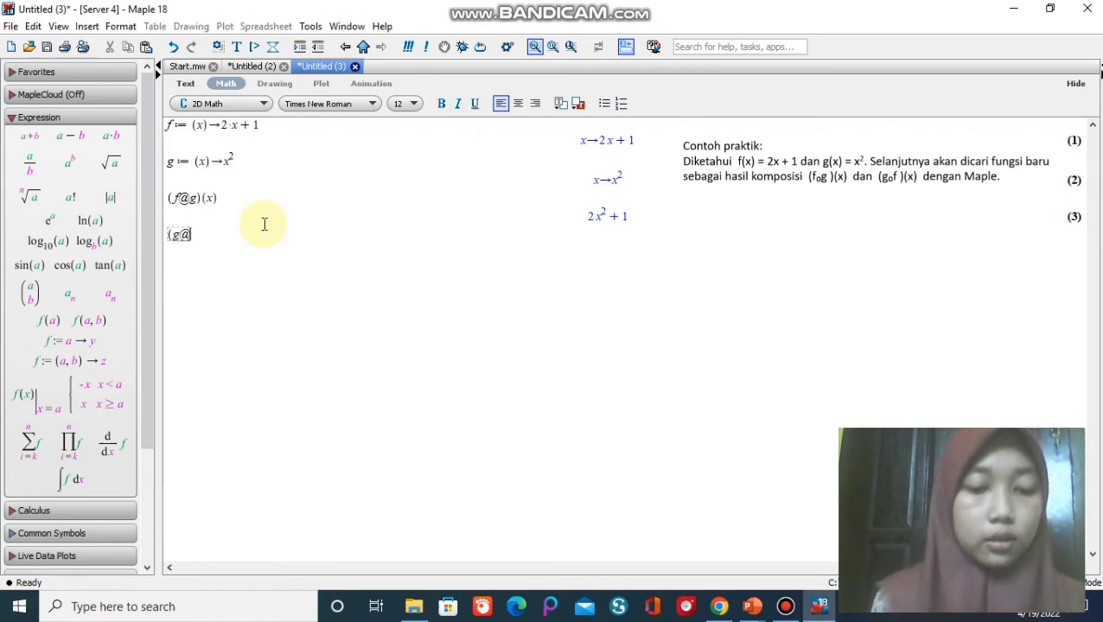
pyautogui.write('f)(x')
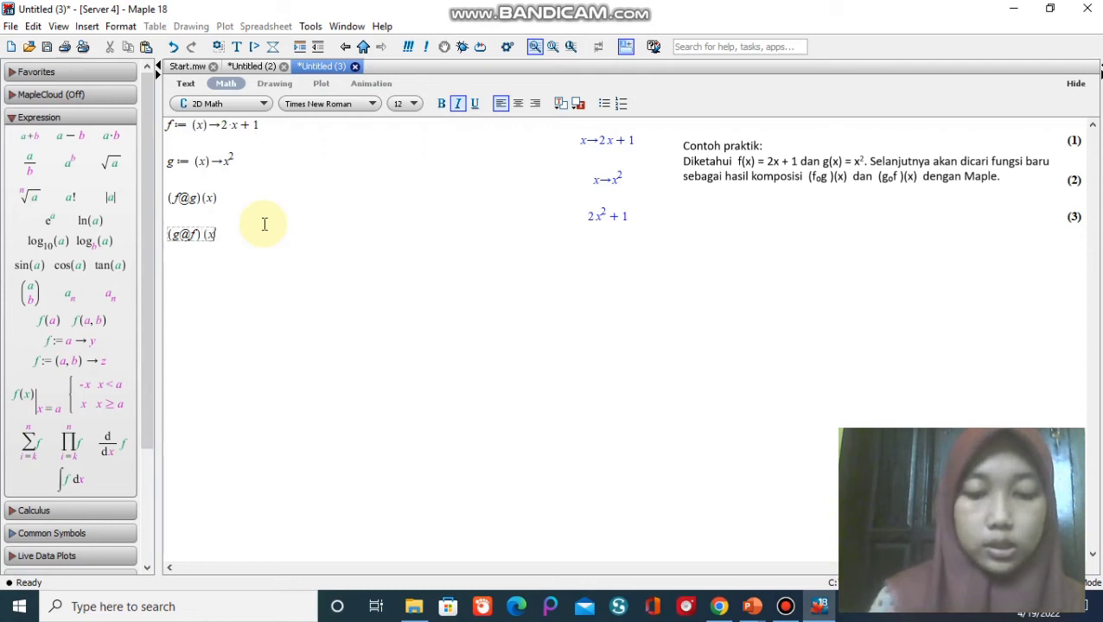
pyautogui.write(')')
pyautogui.press('Return')
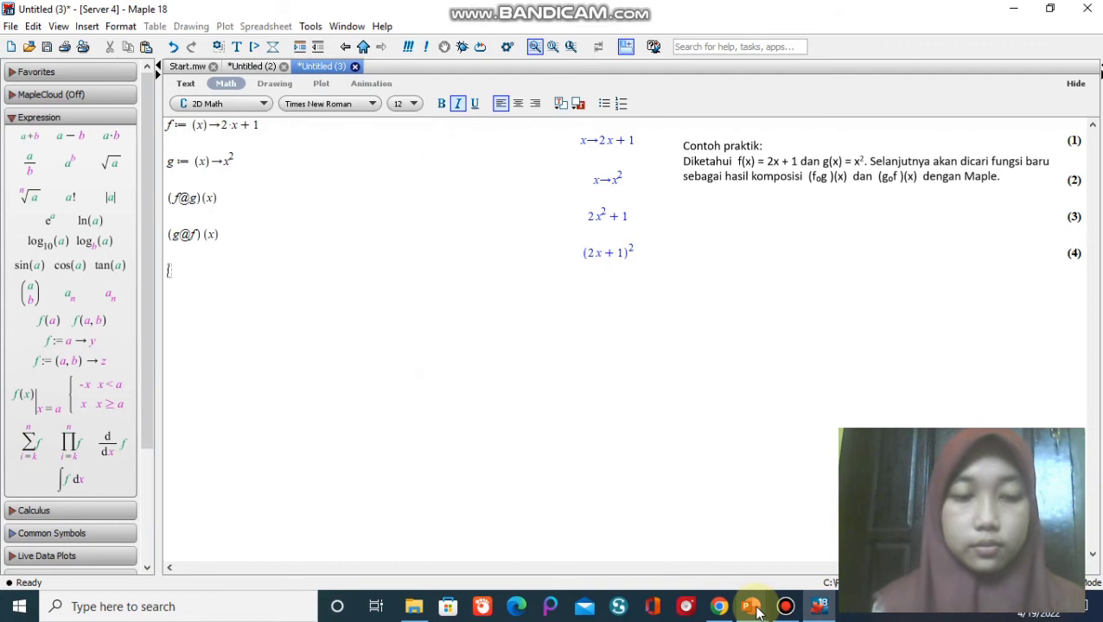
# Switch to the pertemuan 7 presentation in PowerPoint and advance to slide 7 to check the composition example's solution.
pyautogui.moveTo(757, 611)
pyautogui.click(800, 557)
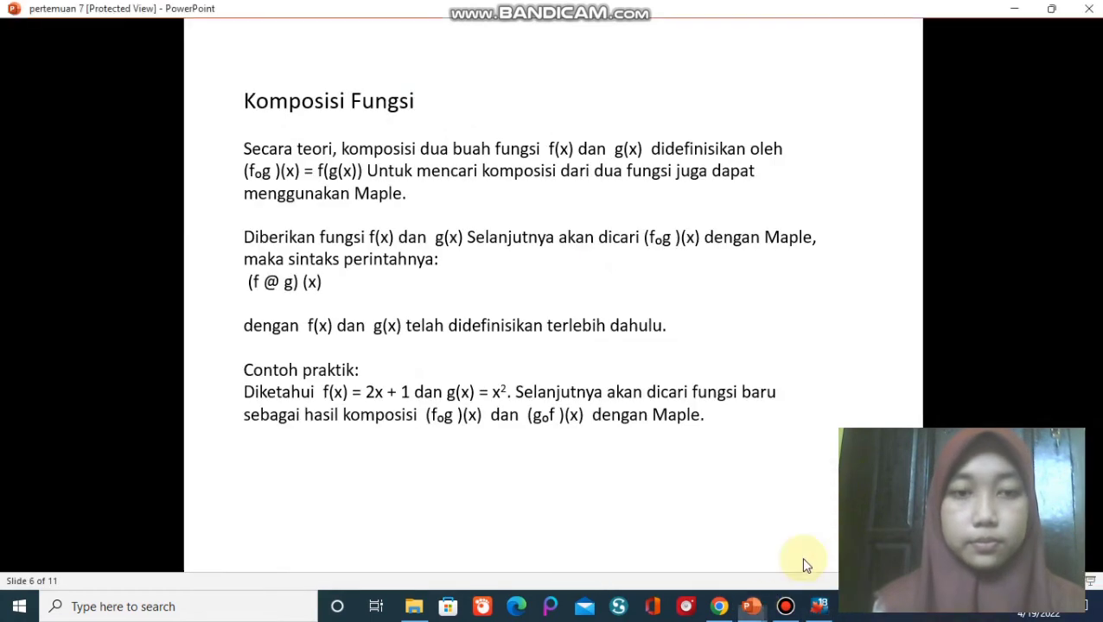
pyautogui.scroll(-5, 714, 433)
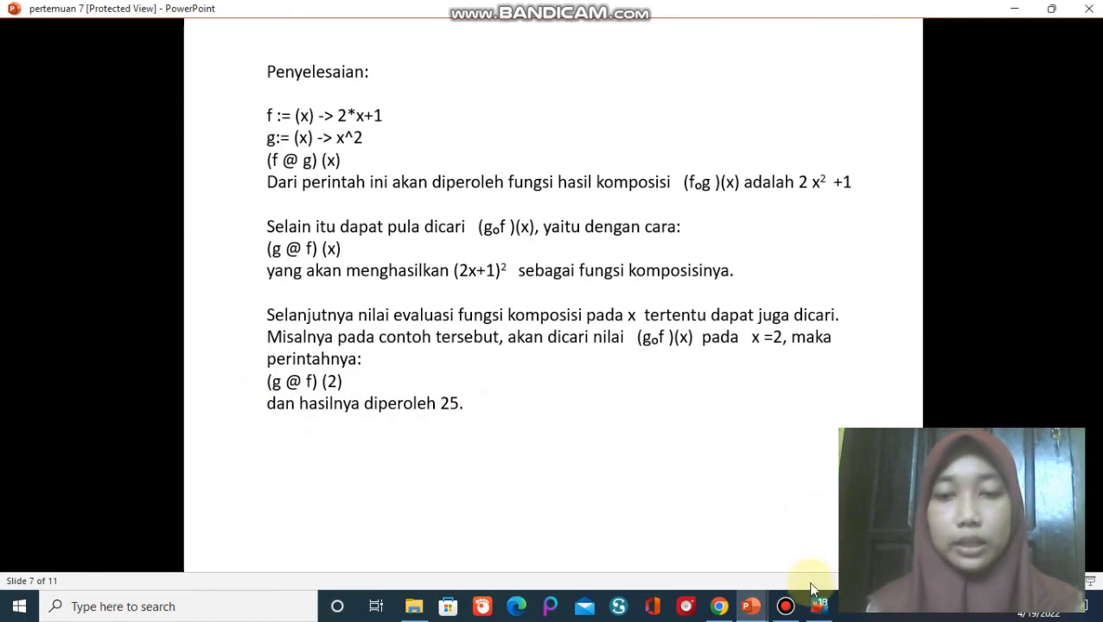
# Return to Maple and evaluate the composition of g with f at x = 2 by entering (g@f)(2).
pyautogui.click(818, 609)
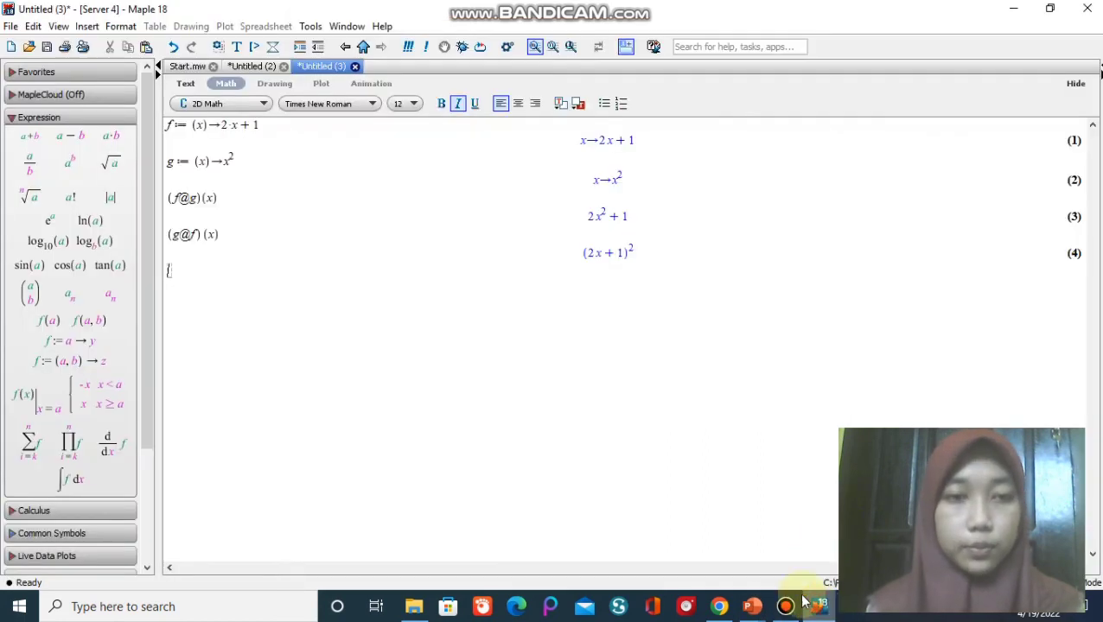
pyautogui.write('(')
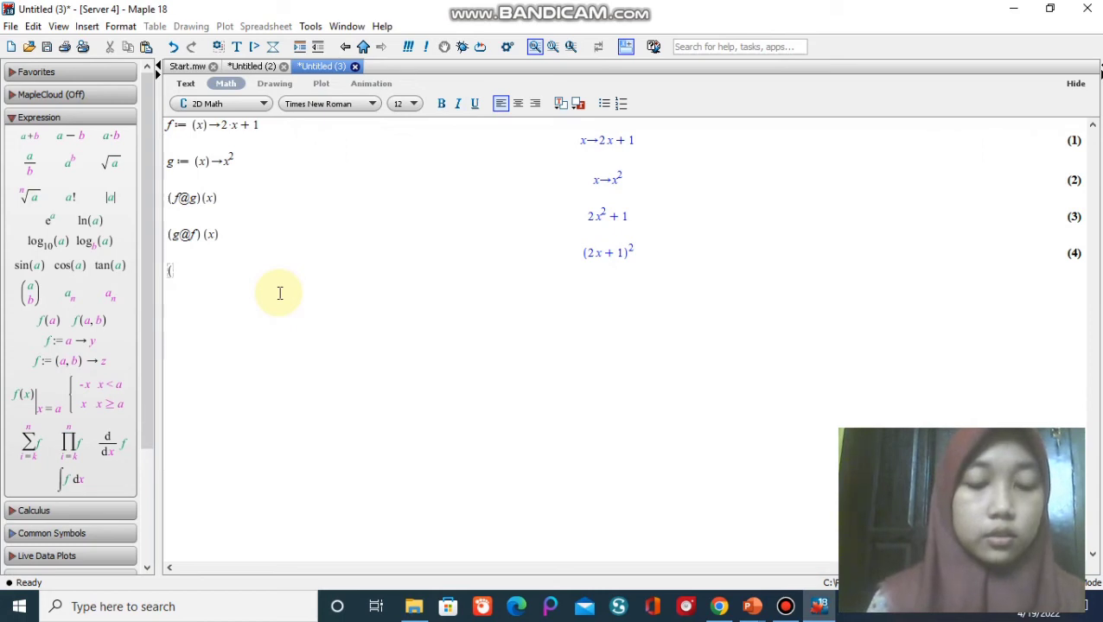
pyautogui.write('g')
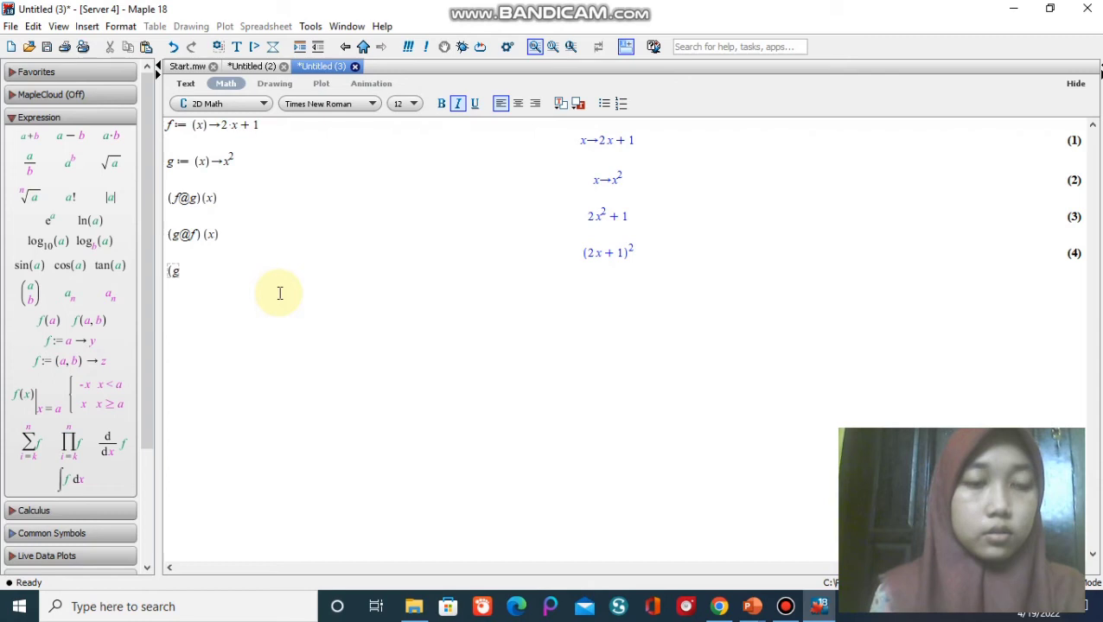
pyautogui.write('@f')
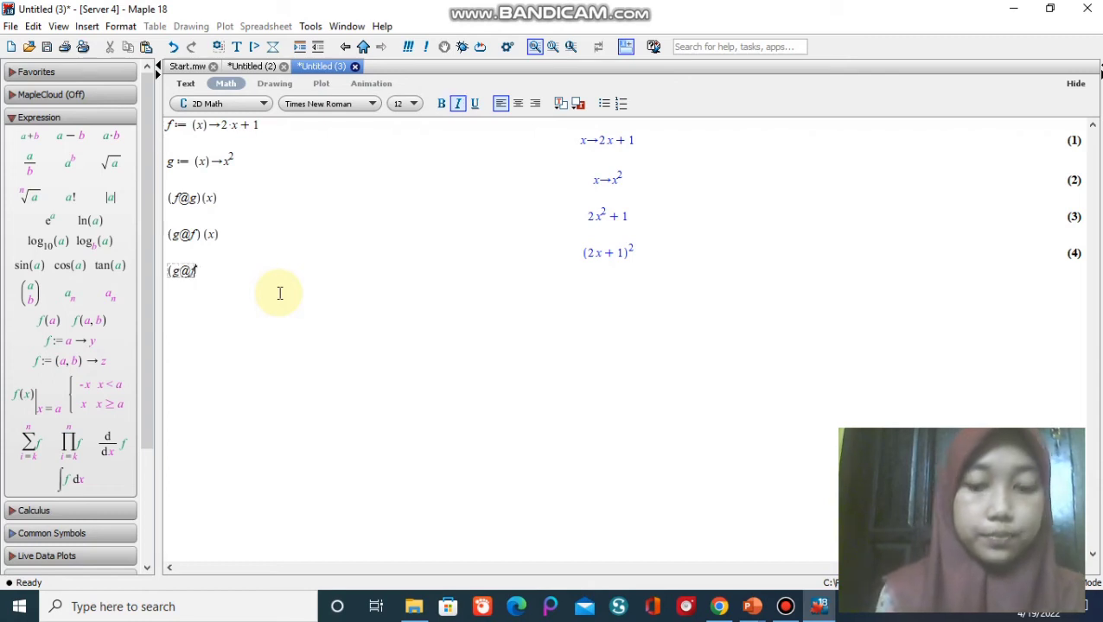
pyautogui.write(')(x)')
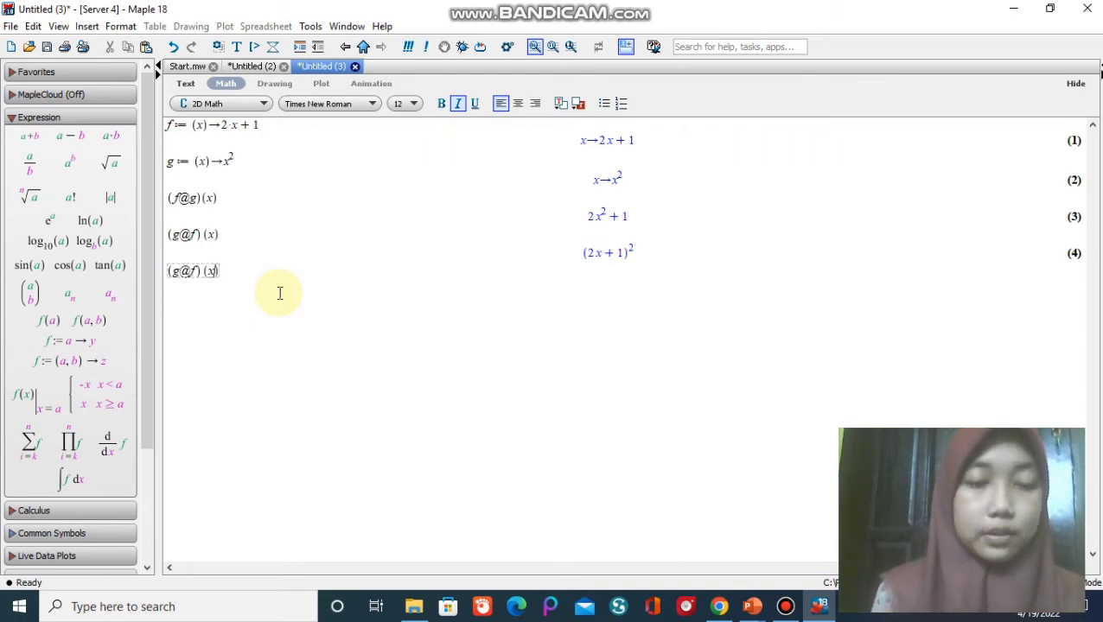
pyautogui.press('BackSpace')
pyautogui.write('2')
pyautogui.press('Return')
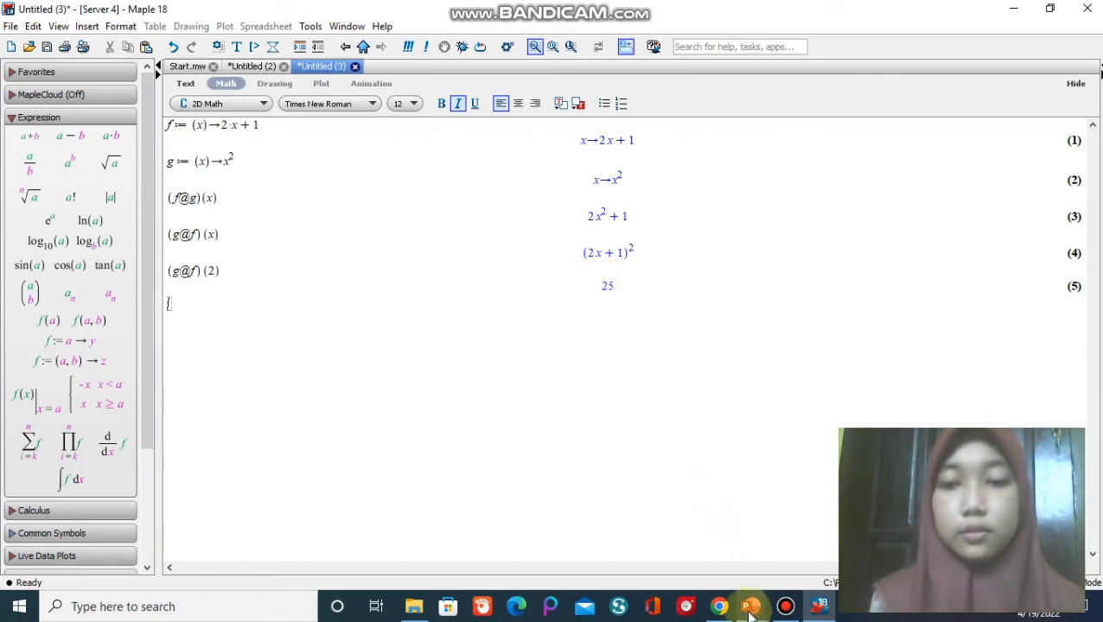
# Switch back to the pertemuan 7 presentation in PowerPoint and advance to slide 8 on three-function composition and inverse functions.
pyautogui.moveTo(751, 607)
pyautogui.click(821, 558)
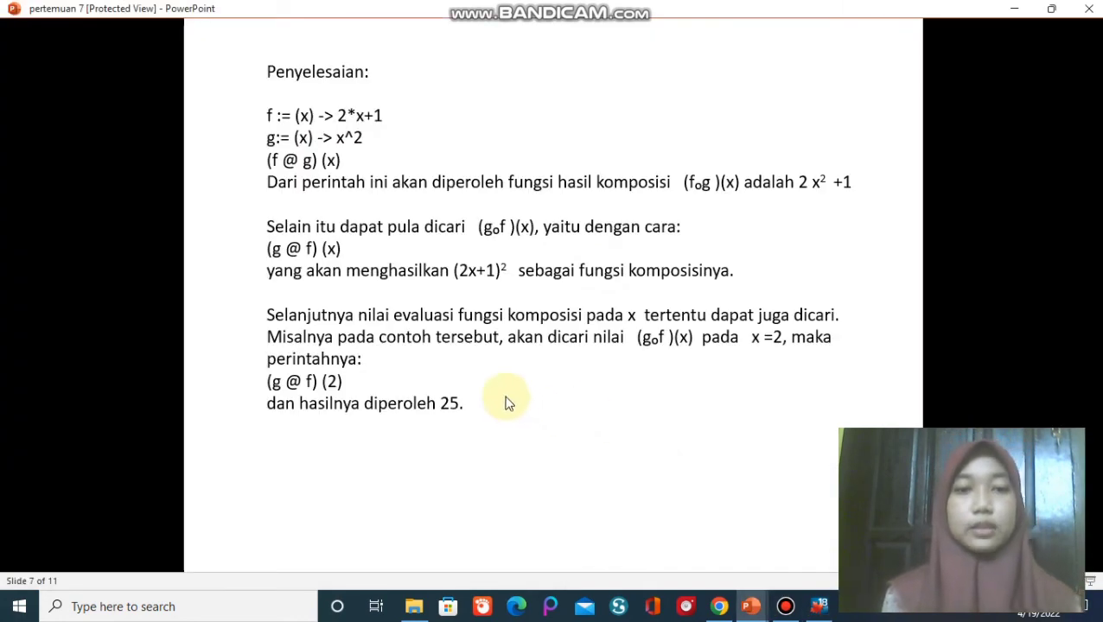
pyautogui.scroll(-5, 665, 437)
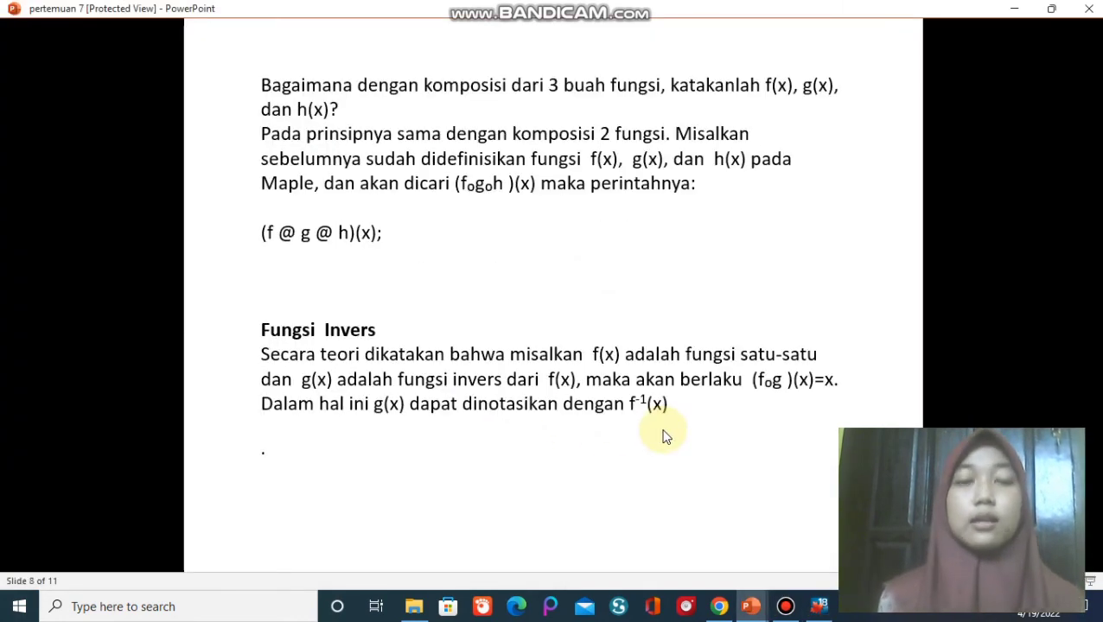